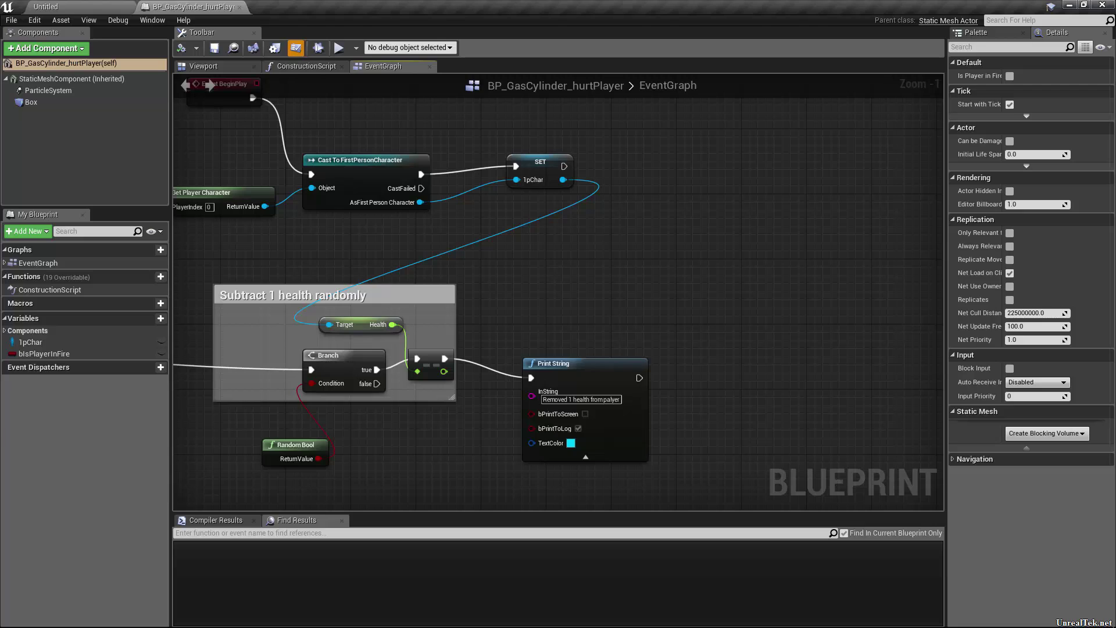
- Comment the new Branch node, then add a Delay node and a second Branch below it
{"action": "left_click", "coordinate": [681, 166]}
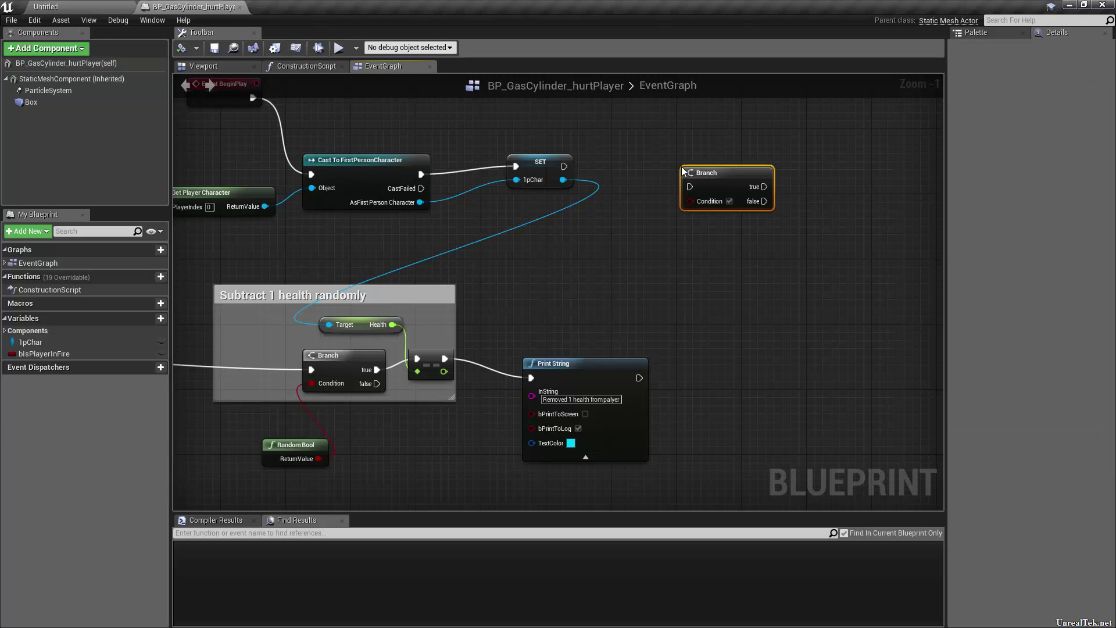
{"action": "key", "text": "c"}
{"action": "left_click", "coordinate": [696, 291]}
{"action": "left_click", "coordinate": [660, 257]}
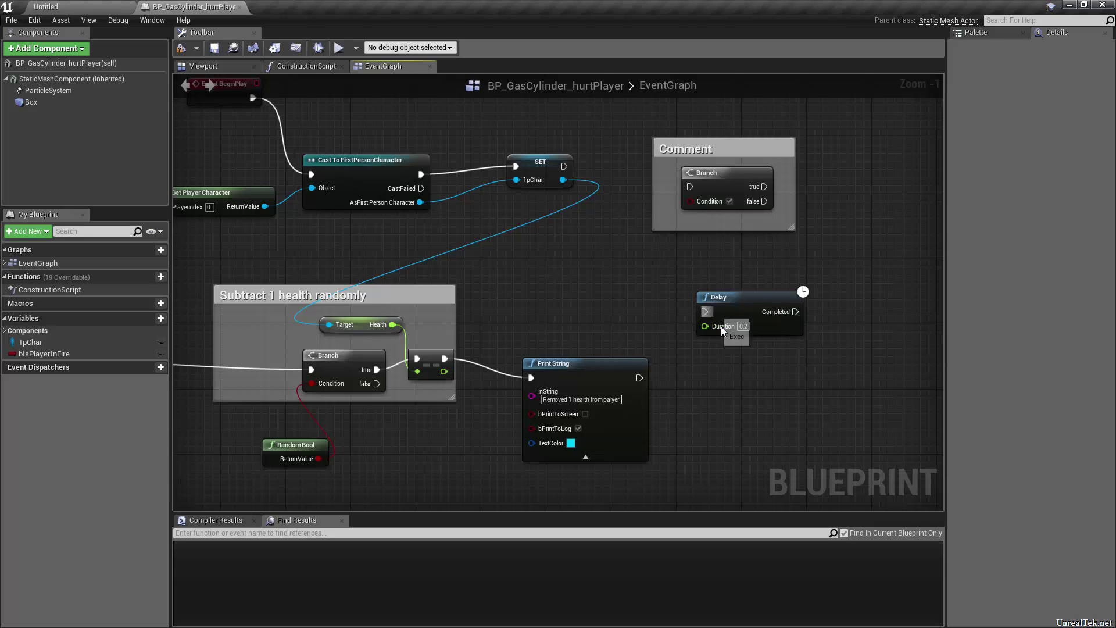
{"action": "left_click", "coordinate": [758, 389]}
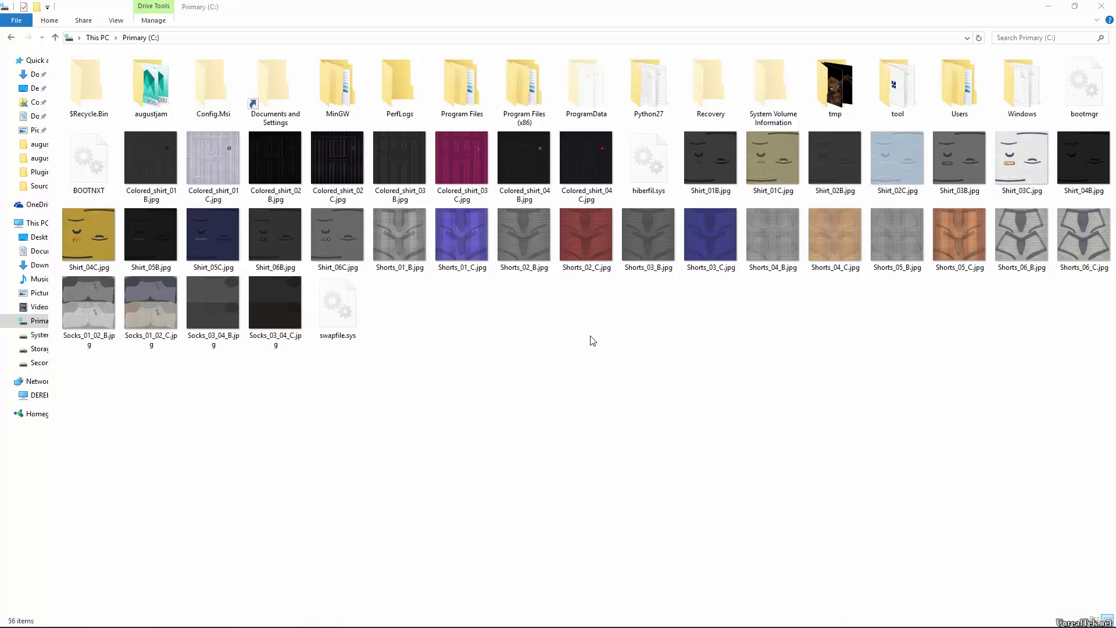
- Browse File Explorer to C:\Program Files\Epic Games\4.8\Engine\Config
{"action": "left_click", "coordinate": [492, 342]}
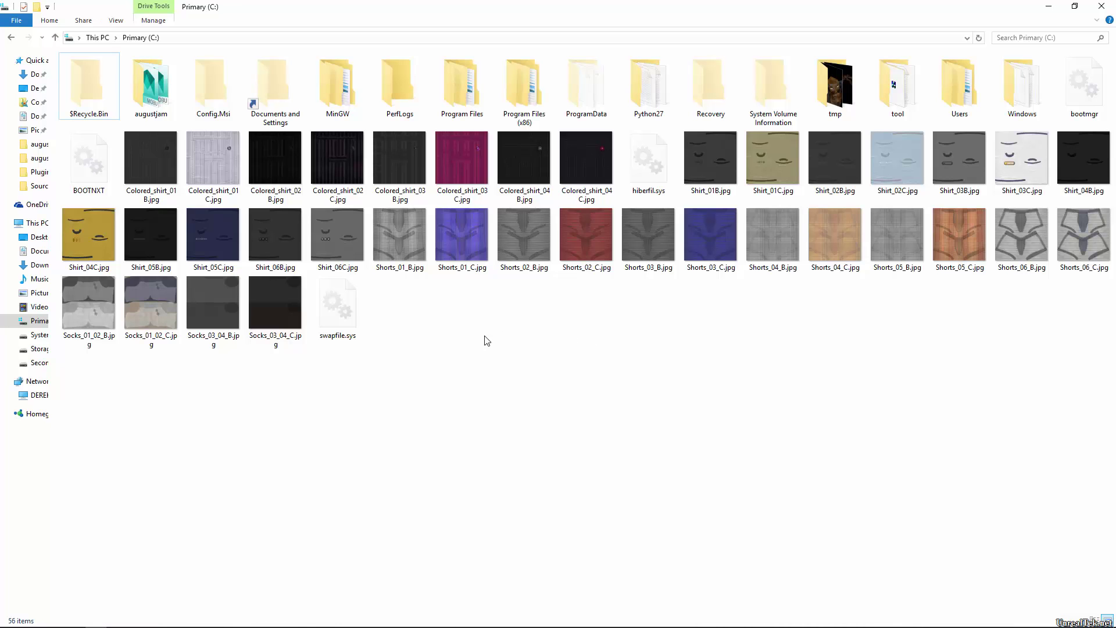
{"action": "double_click", "coordinate": [461, 86]}
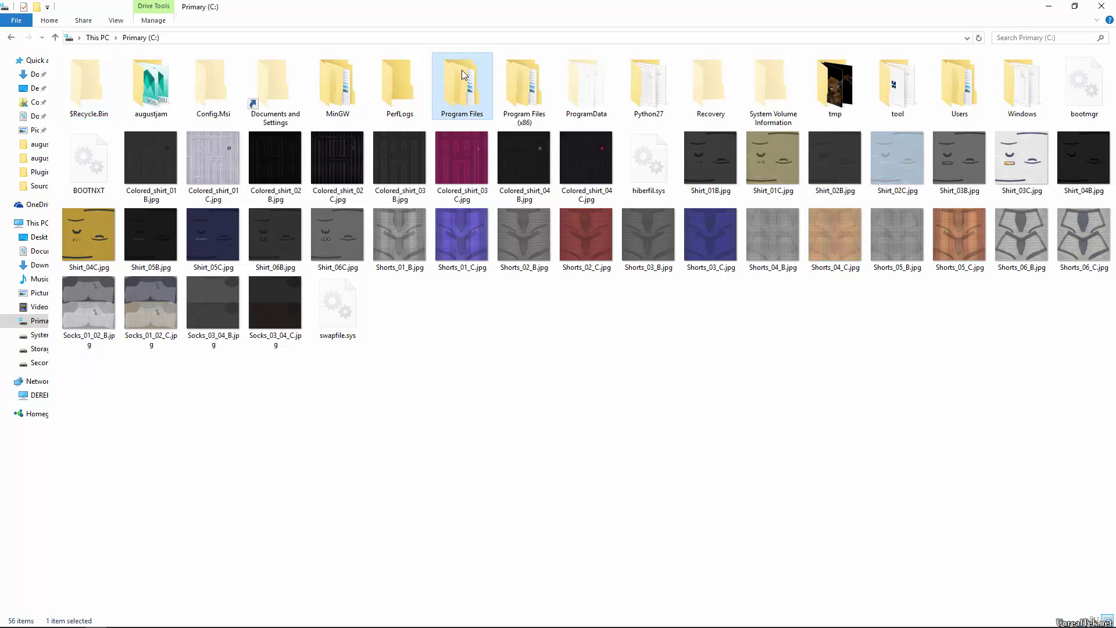
{"action": "double_click", "coordinate": [120, 207]}
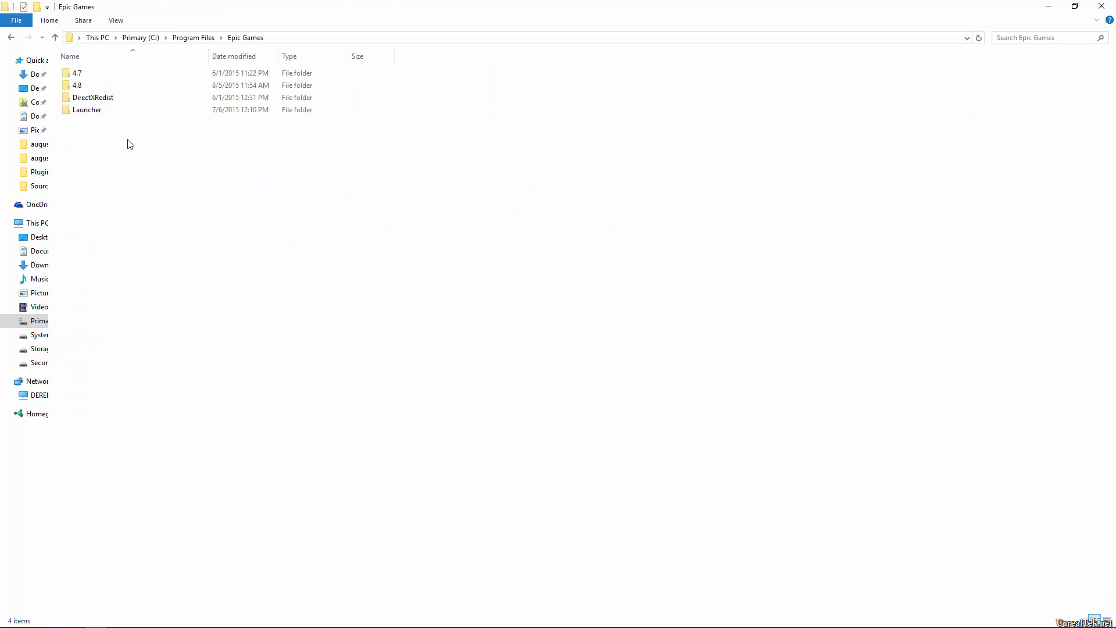
{"action": "double_click", "coordinate": [101, 87]}
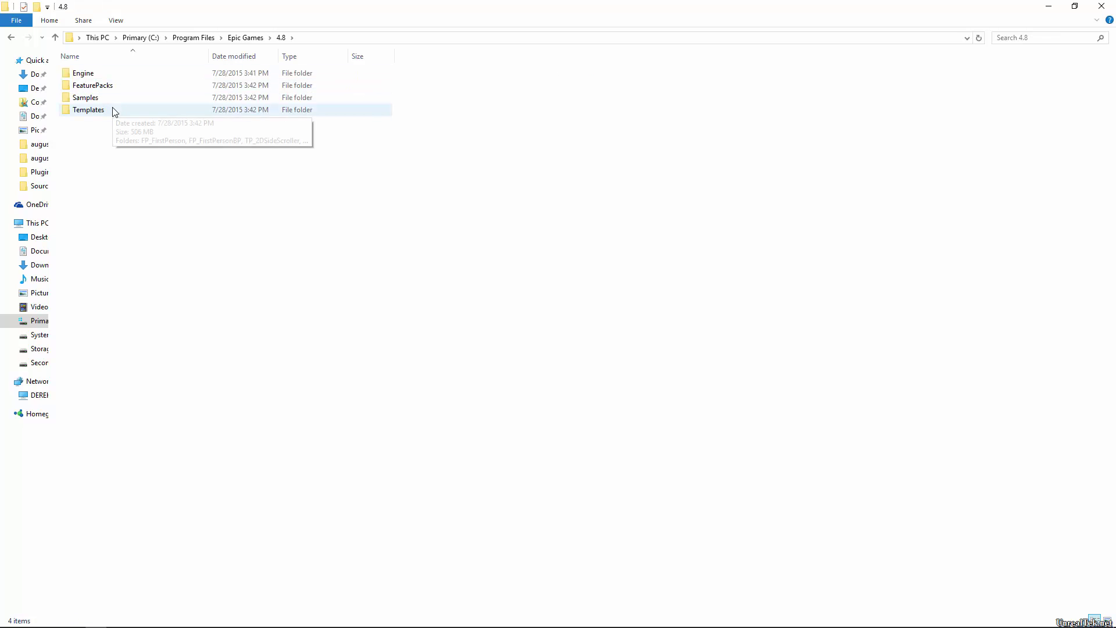
{"action": "double_click", "coordinate": [105, 73]}
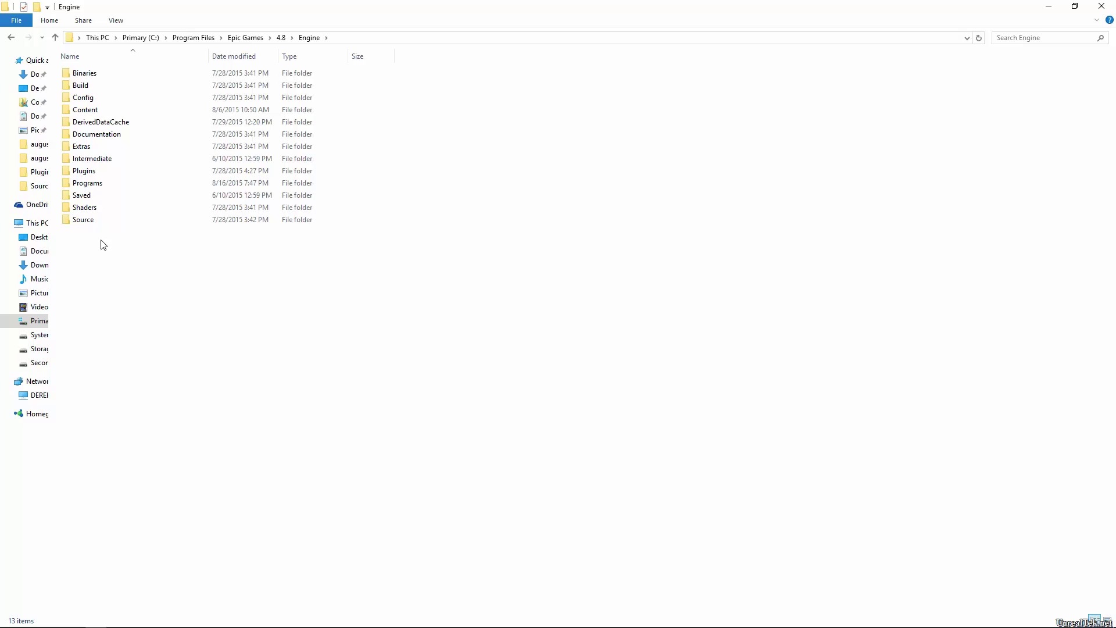
{"action": "double_click", "coordinate": [99, 97]}
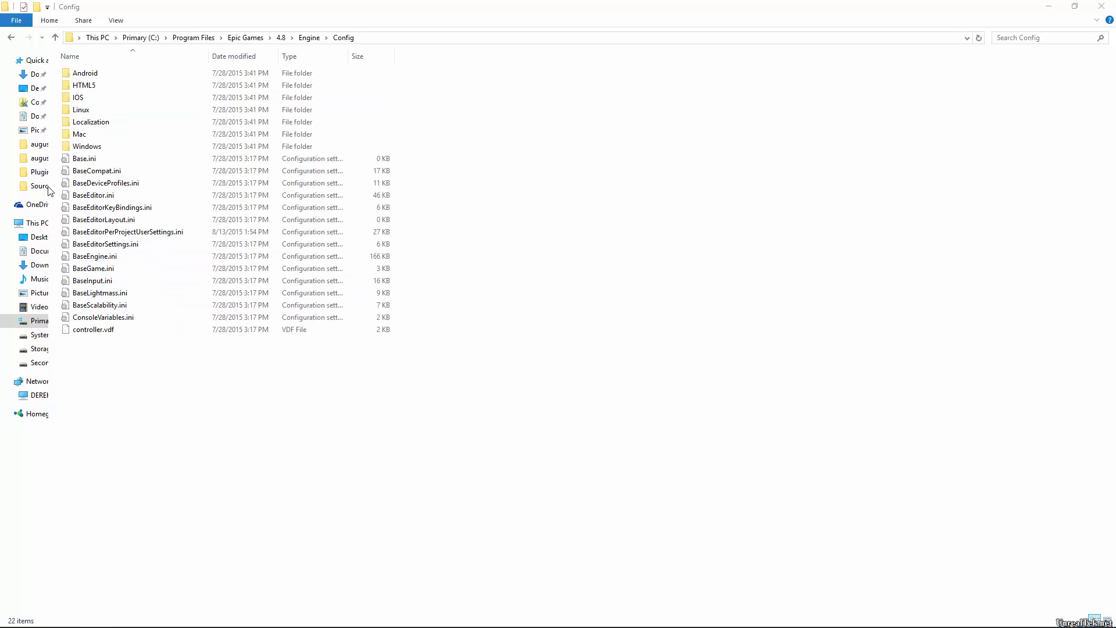
- Open BaseEditorPerProjectUserSettings.ini for editing in Notepad++
{"action": "left_click", "coordinate": [124, 233]}
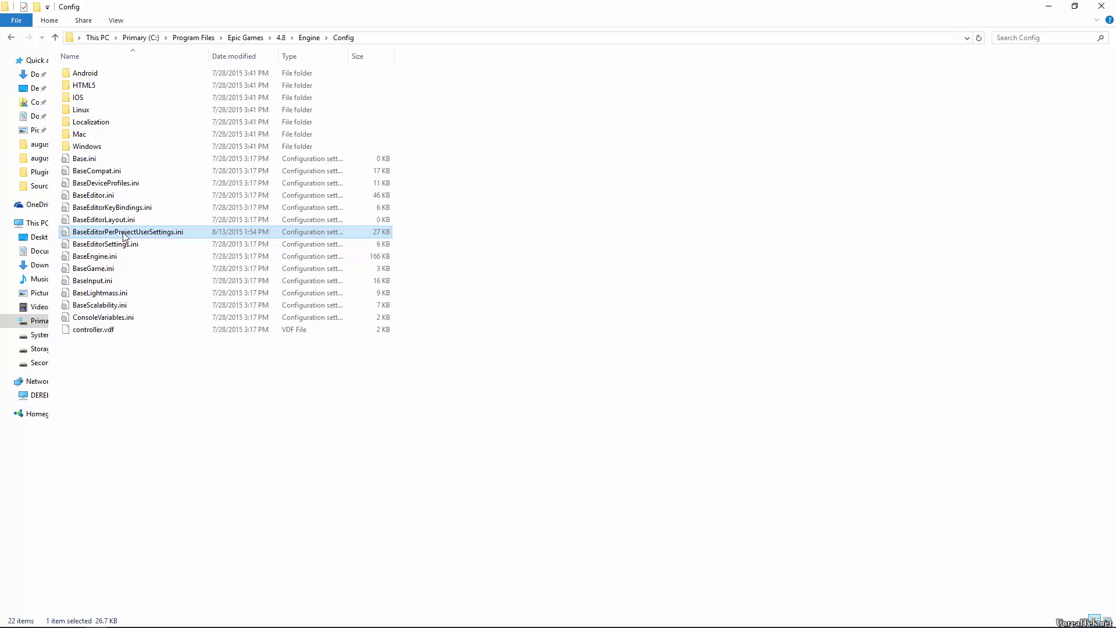
{"action": "right_click", "coordinate": [123, 233]}
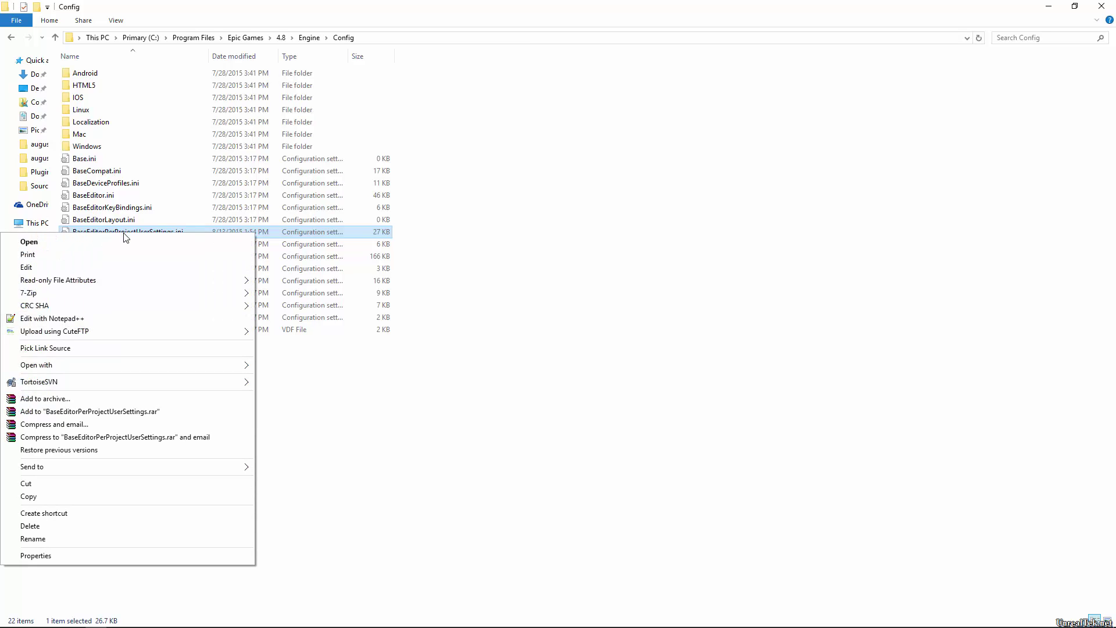
{"action": "left_click", "coordinate": [112, 318]}
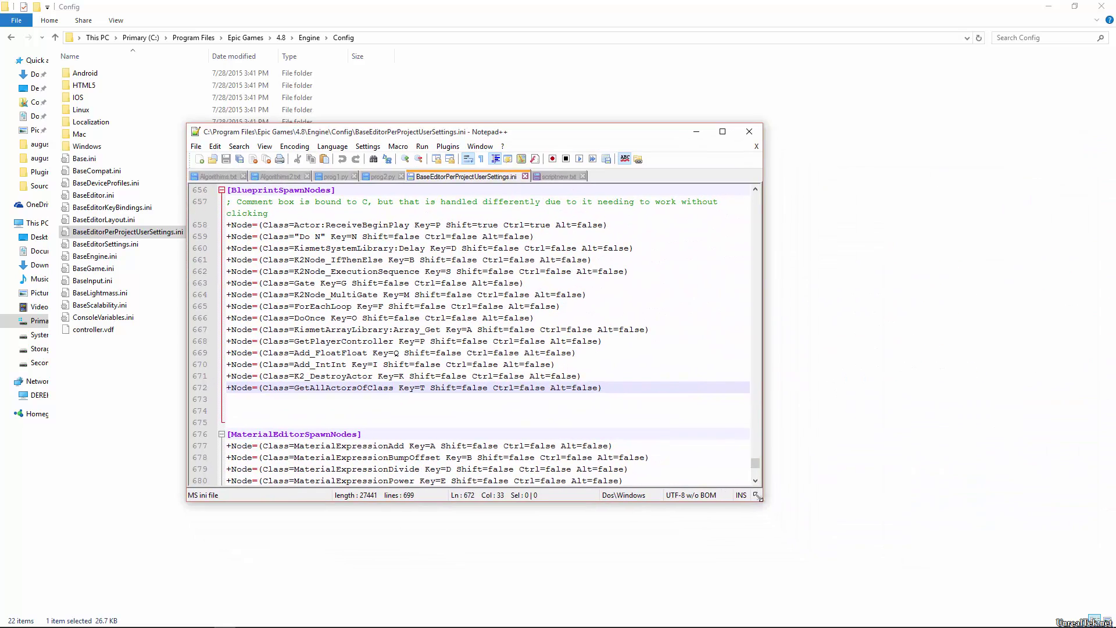
- Enlarge Notepad++ and put the cursor at the end of the GetAllActorsOfClass line 672
{"action": "left_click_drag", "start_coordinate": [761, 500], "coordinate": [832, 552]}
{"action": "mouse_move", "coordinate": [828, 514]}
{"action": "left_mouse_down"}
{"action": "mouse_move", "coordinate": [808, 181]}
{"action": "mouse_move", "coordinate": [810, 512]}
{"action": "left_mouse_up"}
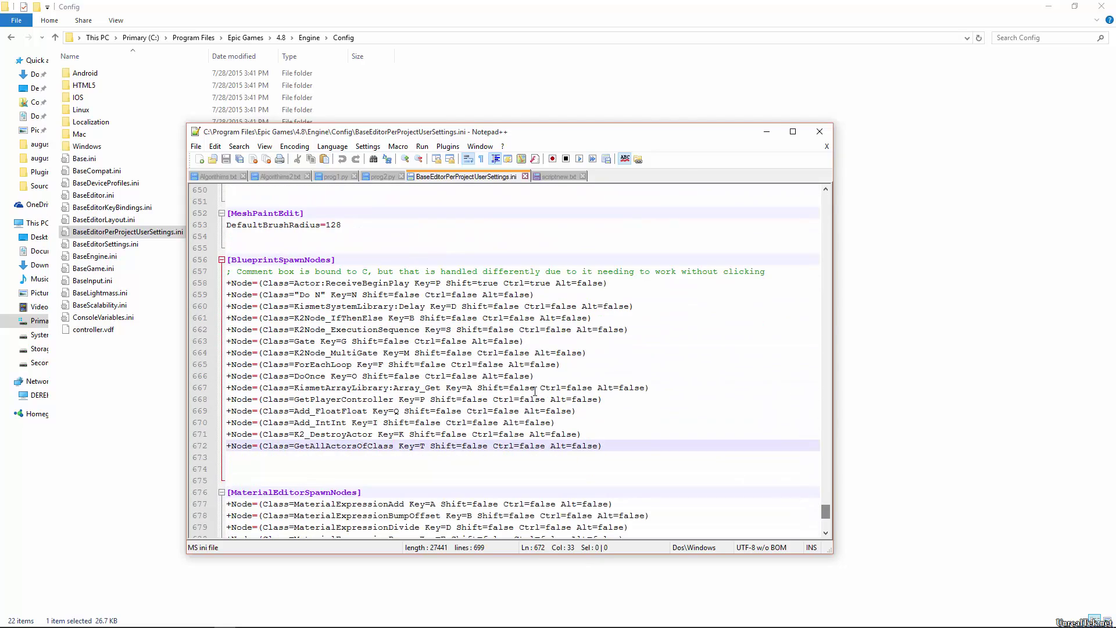
{"action": "left_click_drag", "start_coordinate": [335, 259], "coordinate": [227, 260]}
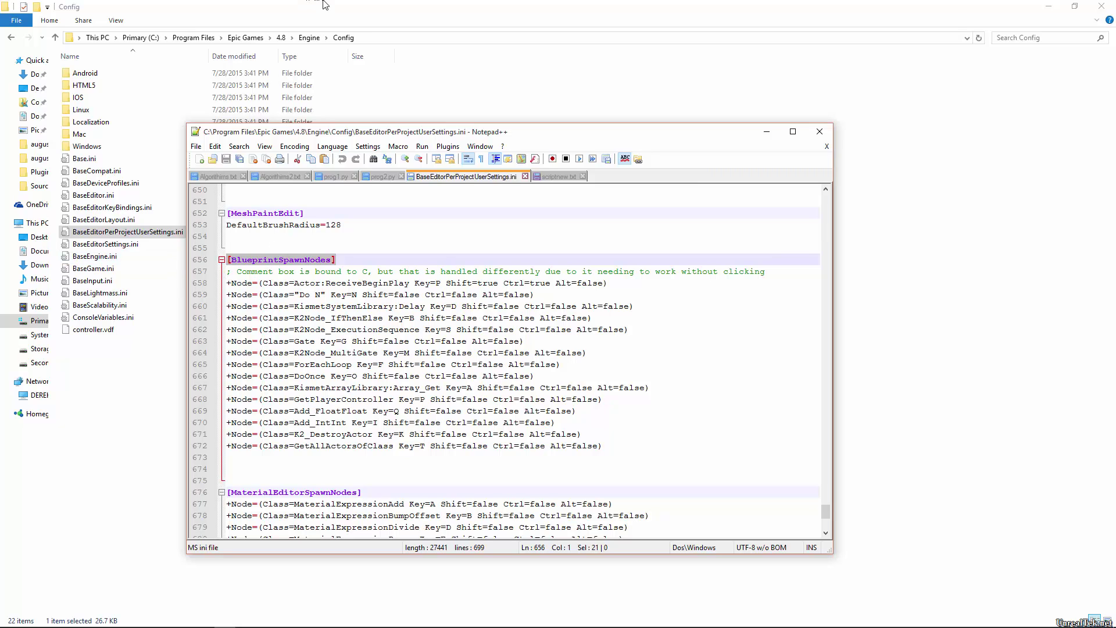
{"action": "left_click", "coordinate": [289, 341]}
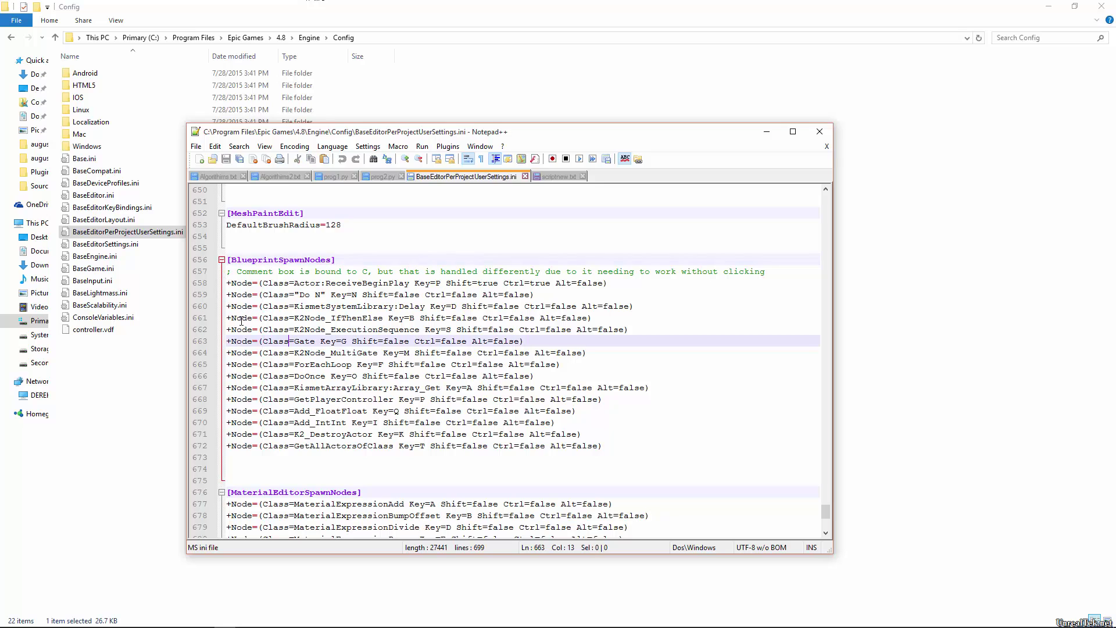
{"action": "left_click_drag", "start_coordinate": [238, 318], "coordinate": [297, 318]}
{"action": "left_click", "coordinate": [303, 327]}
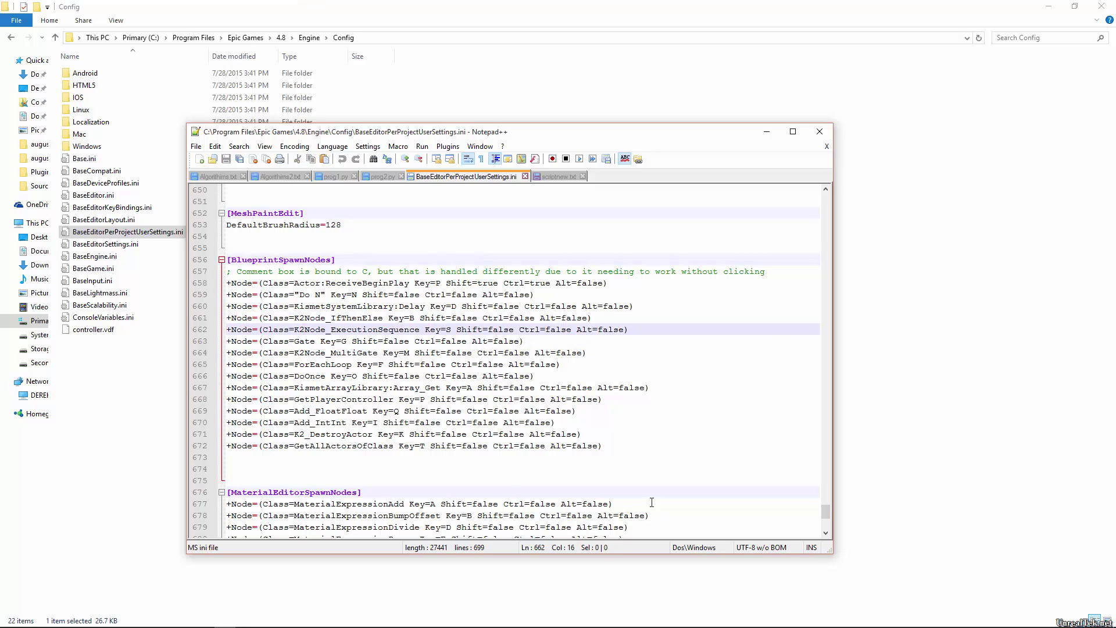
{"action": "left_click", "coordinate": [667, 447]}
- Draft +Node=(Class=someMemeberClass Key=R Shift=false Ctrl=true Alt=false) on line 673, then select it
{"action": "key", "text": "Return"}
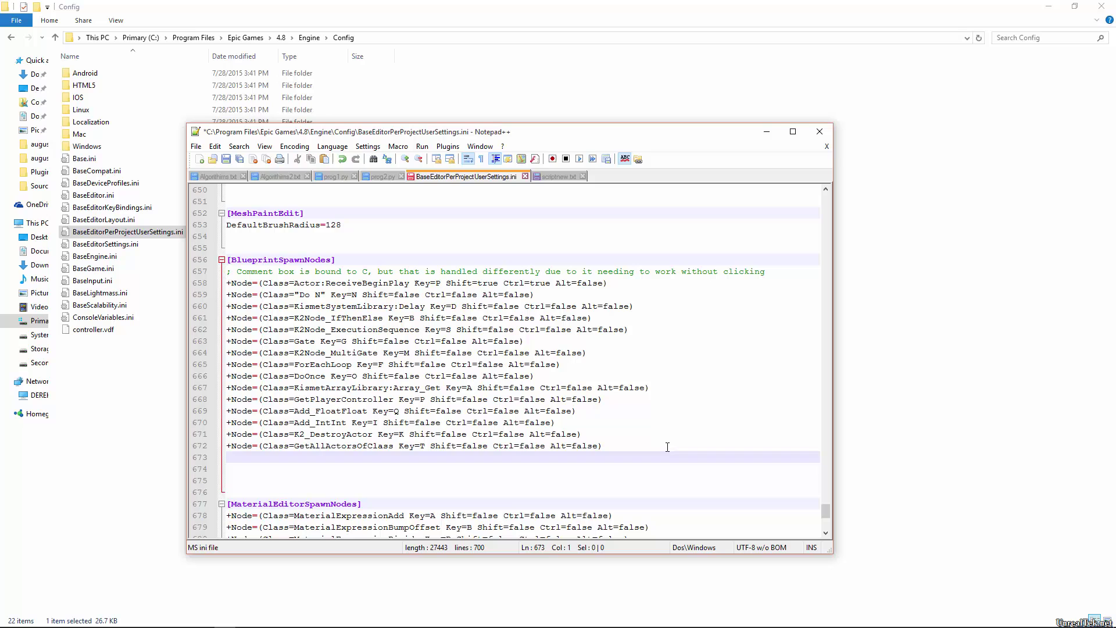
{"action": "type", "text": "+Node=("}
{"action": "type", "text": ")"}
{"action": "key", "text": "BackSpace"}
{"action": "key", "text": "BackSpace"}
{"action": "type", "text": "(Class=someMemeberClass"}
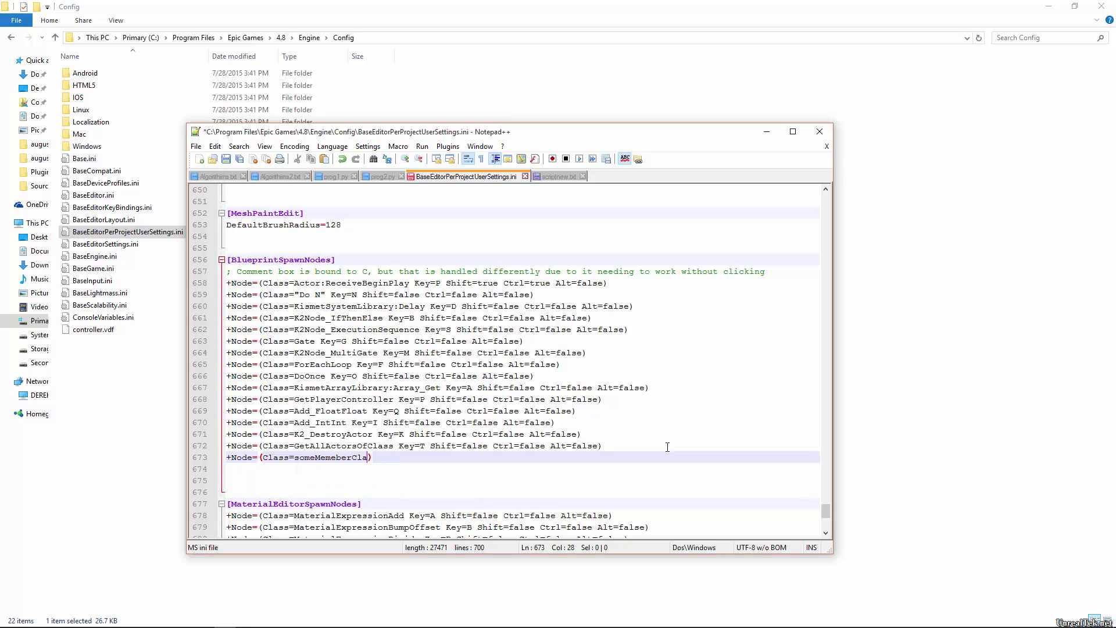
{"action": "type", "text": " Key="}
{"action": "type", "text": "R Shift"}
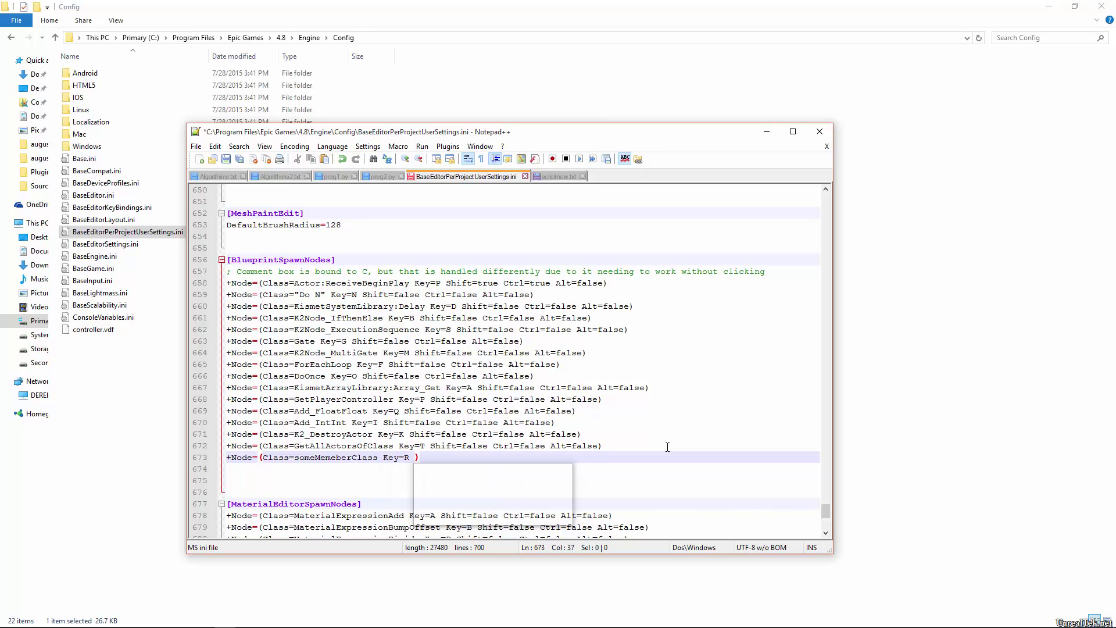
{"action": "type", "text": "="}
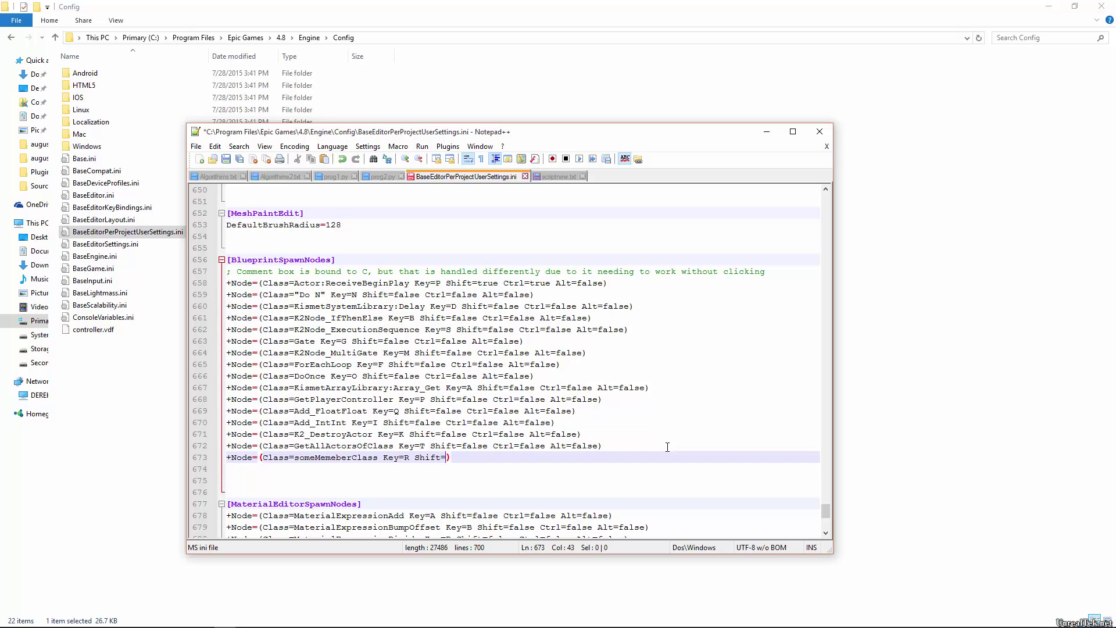
{"action": "type", "text": "false Ctr"}
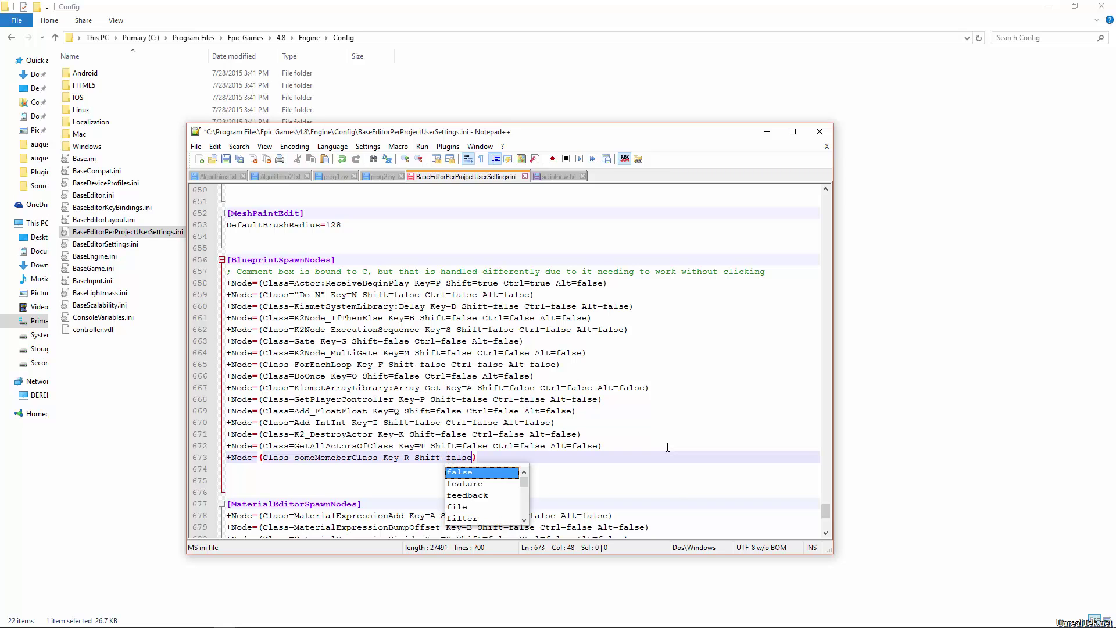
{"action": "type", "text": "l=true "}
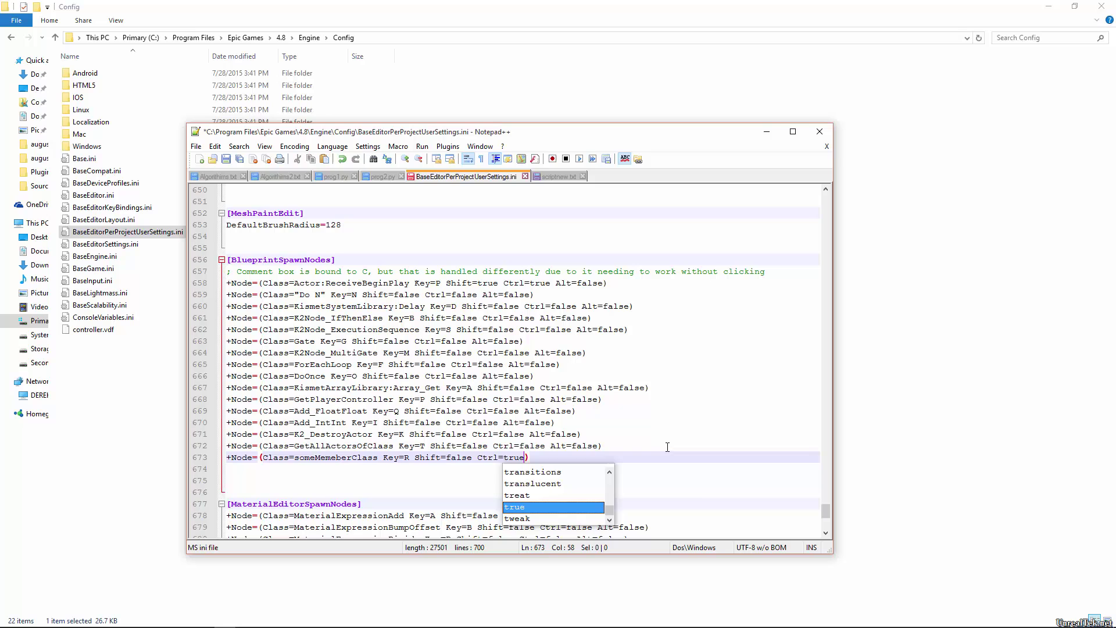
{"action": "type", "text": "Alt"}
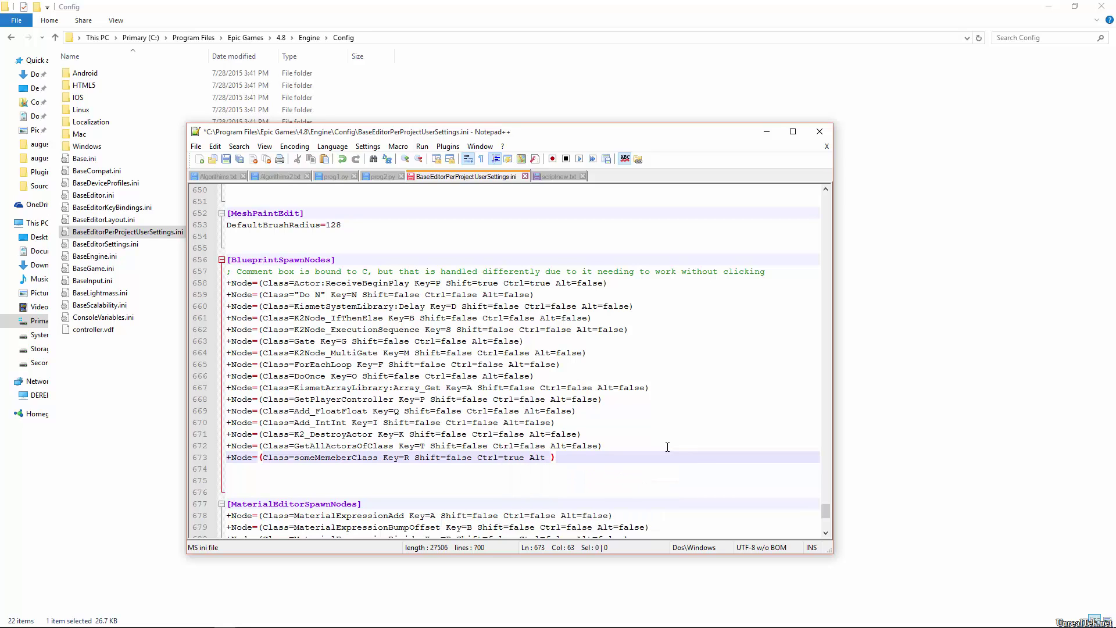
{"action": "key", "text": "BackSpace"}
{"action": "type", "text": "=false"}
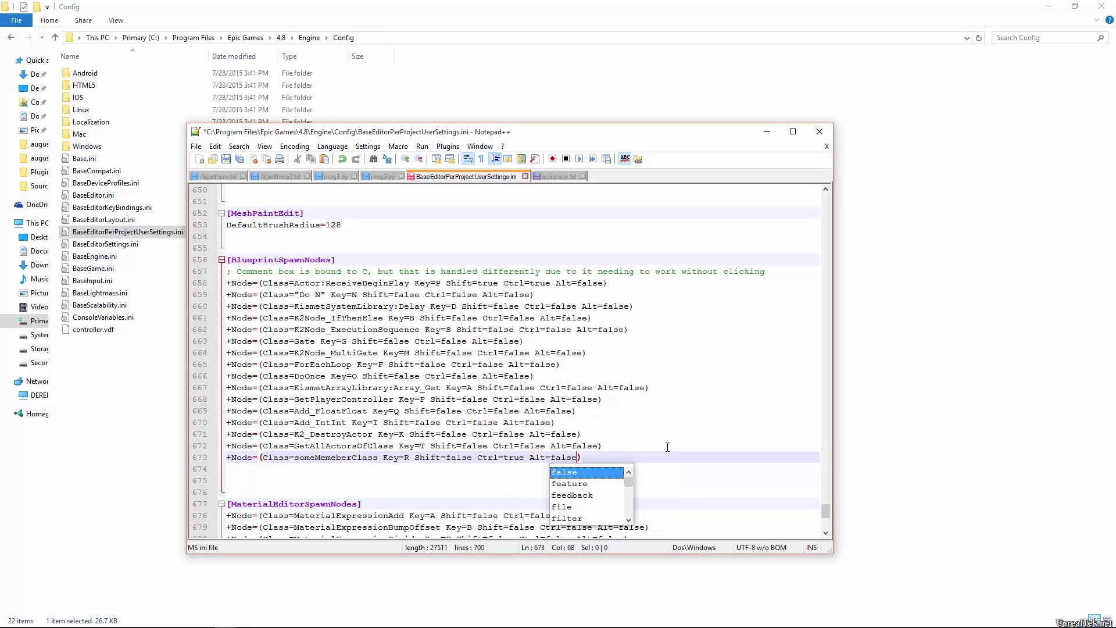
{"action": "key", "text": "End"}
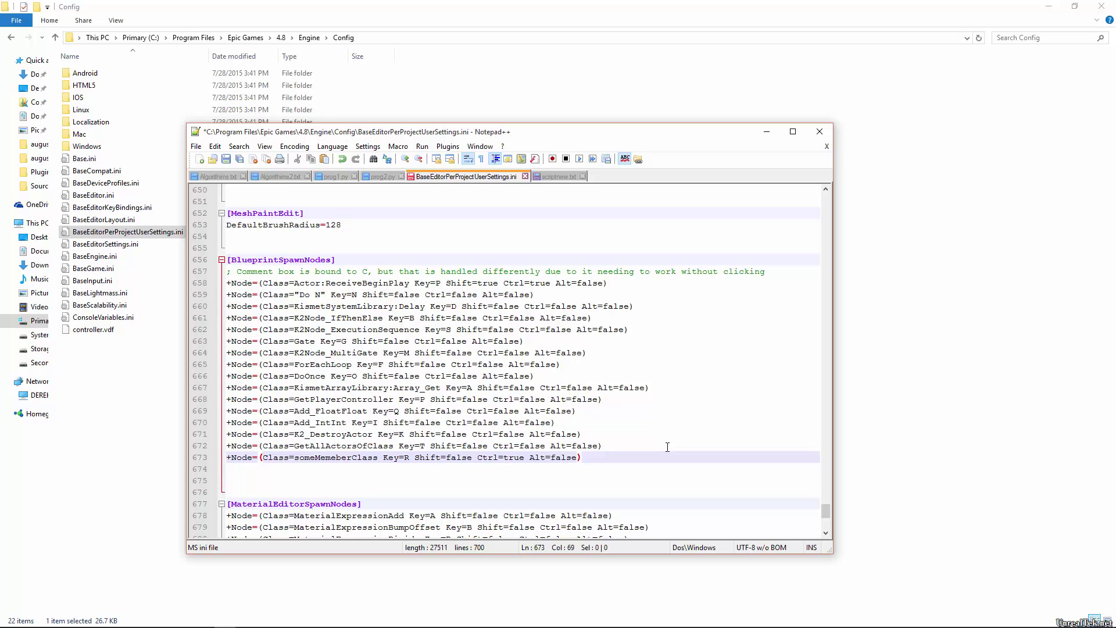
{"action": "left_click_drag", "start_coordinate": [604, 457], "coordinate": [175, 453]}
- Delete the sample someMemeberClass line and the leftover blank line
{"action": "left_click", "coordinate": [605, 446]}
{"action": "key", "text": "shift+Down"}
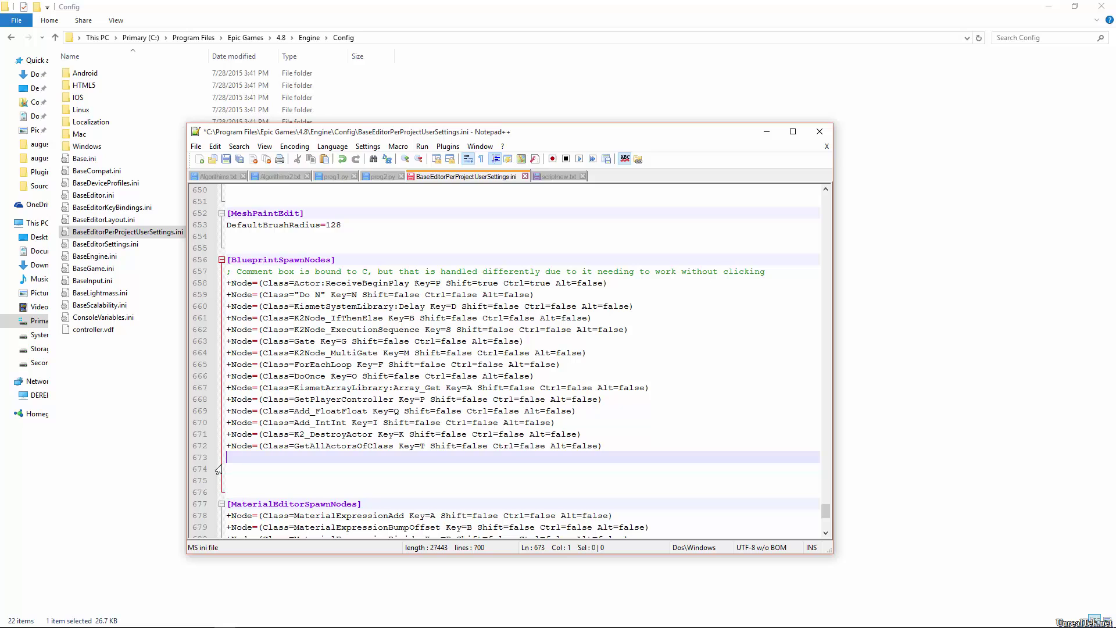
{"action": "key", "text": "Delete"}
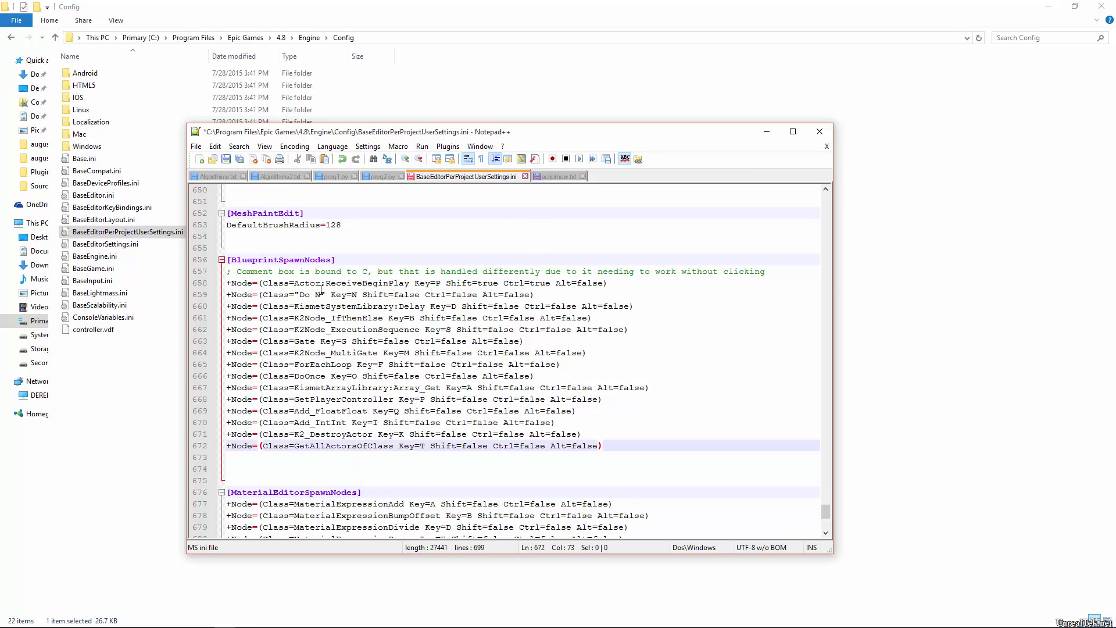
- Review the classes and keys of the ReceiveBeginPlay, Do N, Delay, IfThenElse, ExecutionSequence and Gate entries
{"action": "left_click", "coordinate": [347, 284]}
{"action": "left_click_drag", "start_coordinate": [284, 283], "coordinate": [352, 283]}
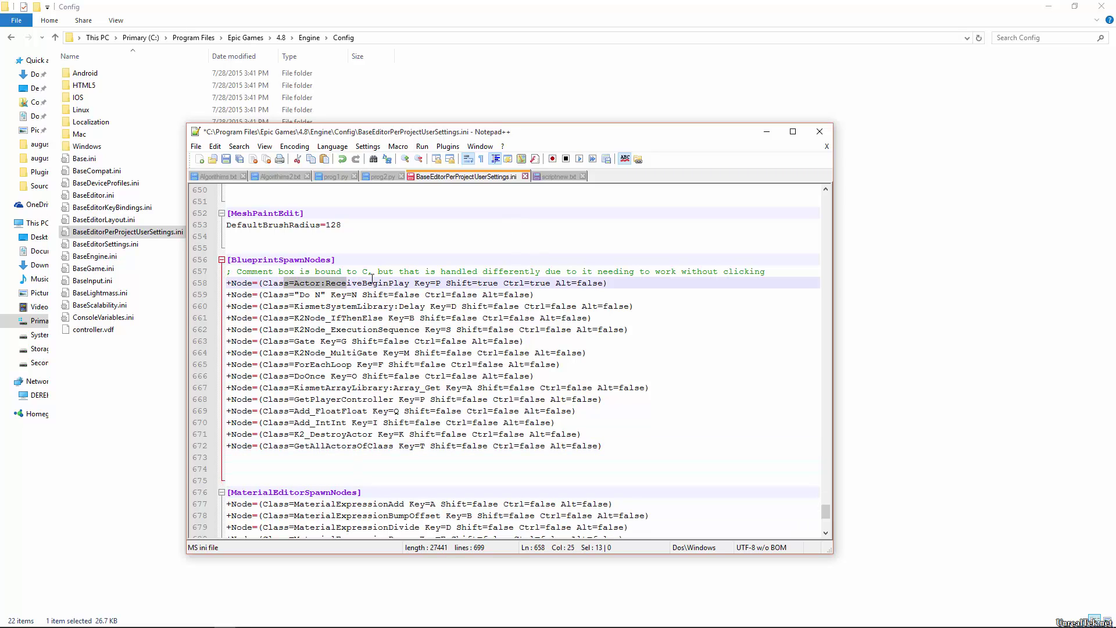
{"action": "left_click", "coordinate": [441, 283]}
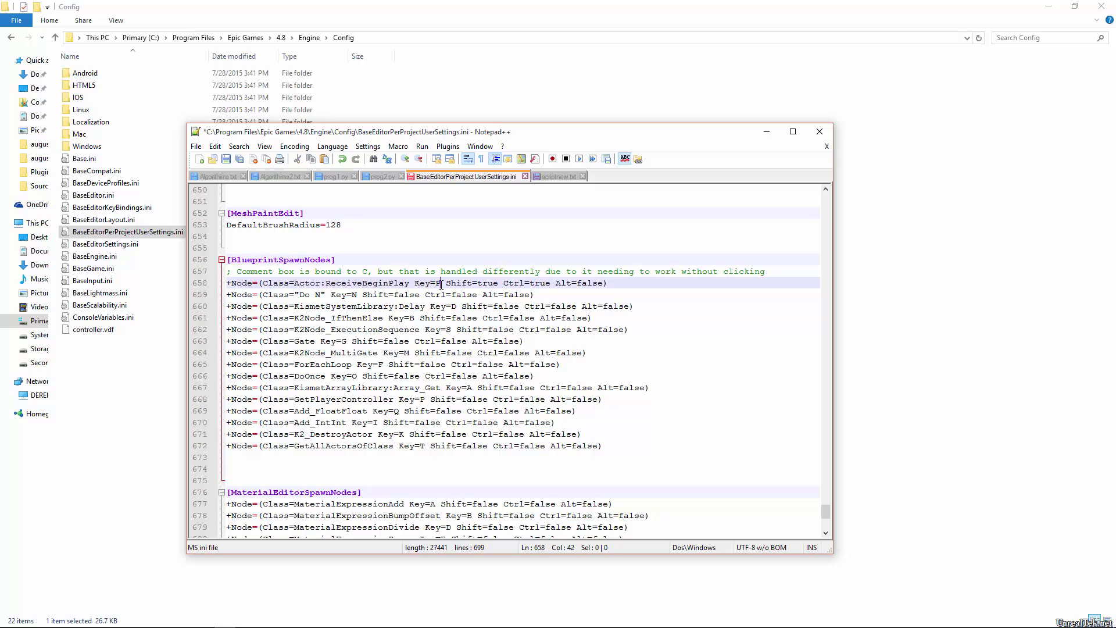
{"action": "left_click", "coordinate": [298, 295]}
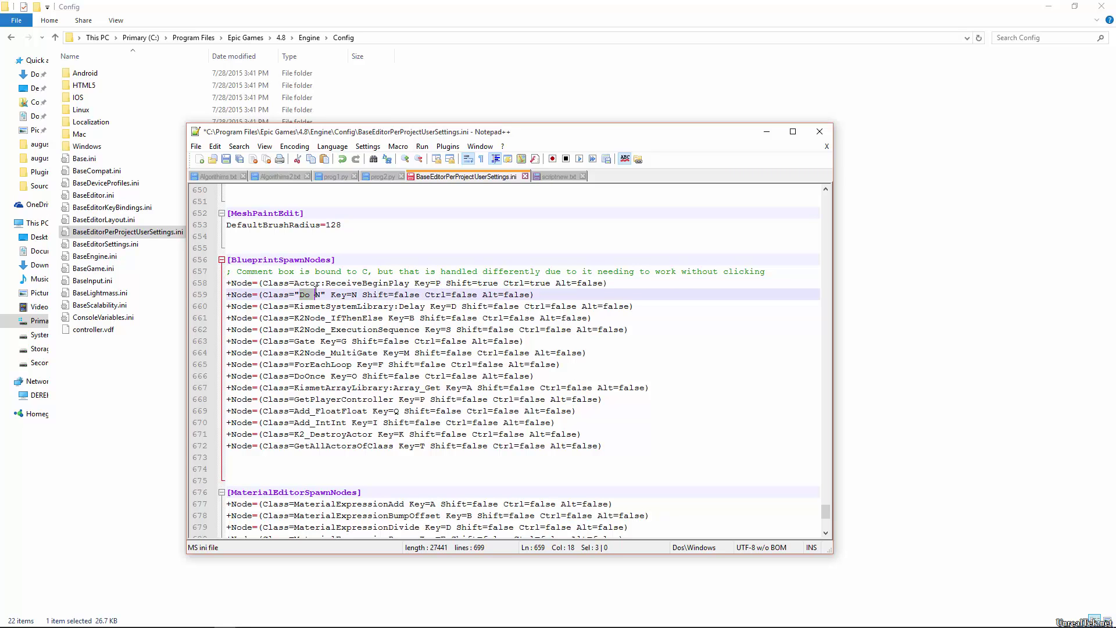
{"action": "left_click", "coordinate": [357, 305]}
{"action": "left_click", "coordinate": [358, 296]}
{"action": "left_click", "coordinate": [454, 307]}
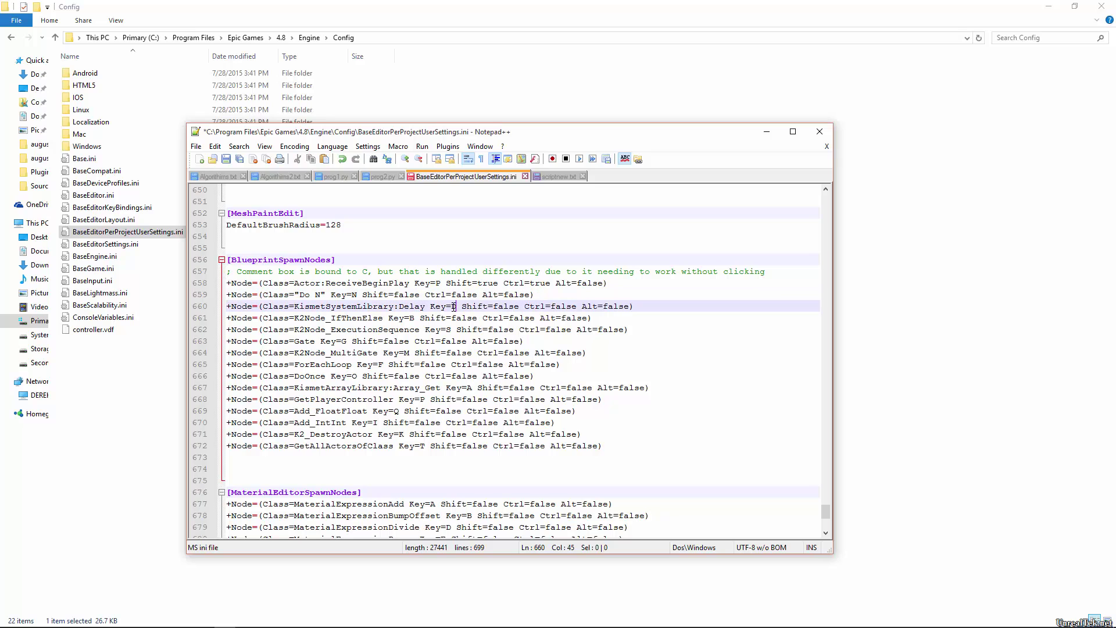
{"action": "left_click", "coordinate": [411, 318]}
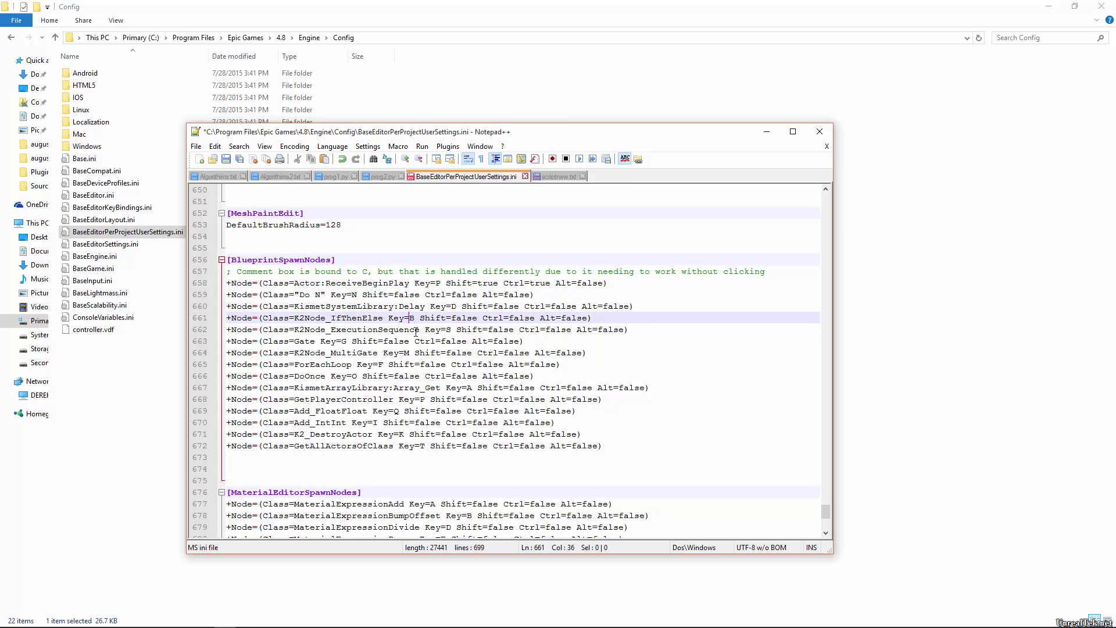
{"action": "left_click", "coordinate": [447, 329]}
{"action": "left_click", "coordinate": [312, 341]}
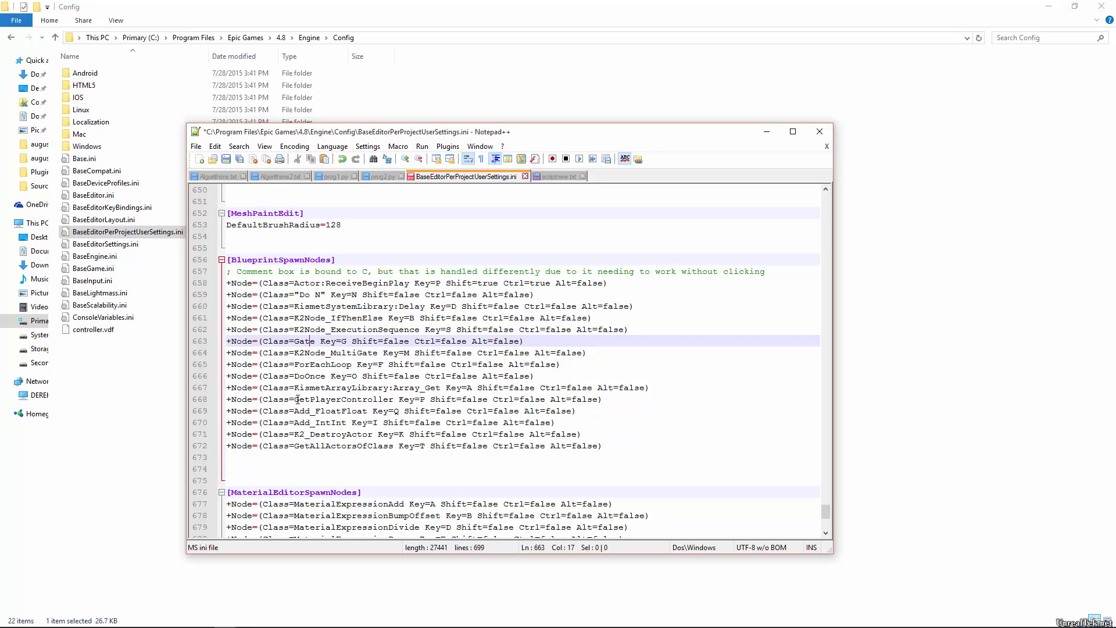
- Highlight the GetPlayerController, Add_FloatFloat, Add_IntInt, K2_DestroyActor and GetAllActorsOfClass class names
{"action": "left_click_drag", "start_coordinate": [295, 399], "coordinate": [393, 405]}
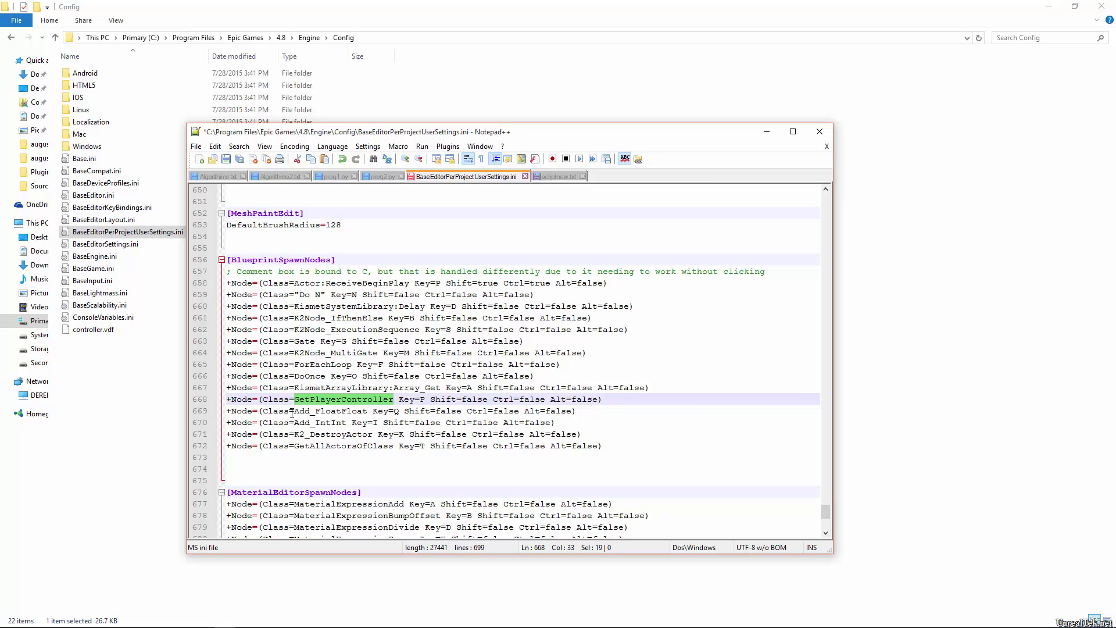
{"action": "left_click_drag", "start_coordinate": [290, 411], "coordinate": [367, 411]}
{"action": "left_click", "coordinate": [368, 414]}
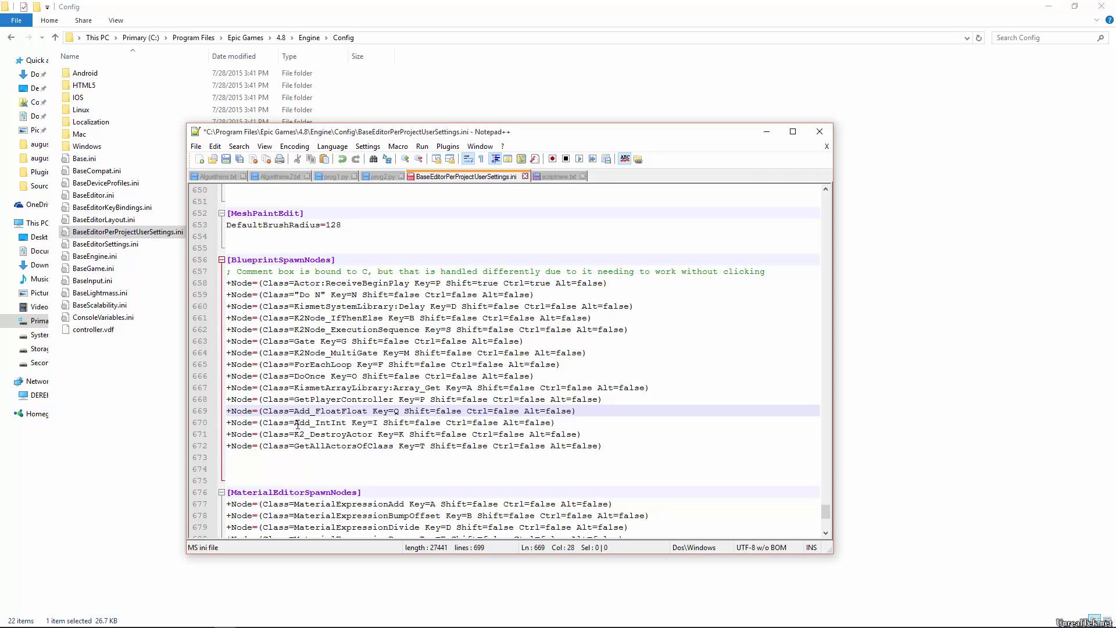
{"action": "left_click_drag", "start_coordinate": [294, 422], "coordinate": [348, 423]}
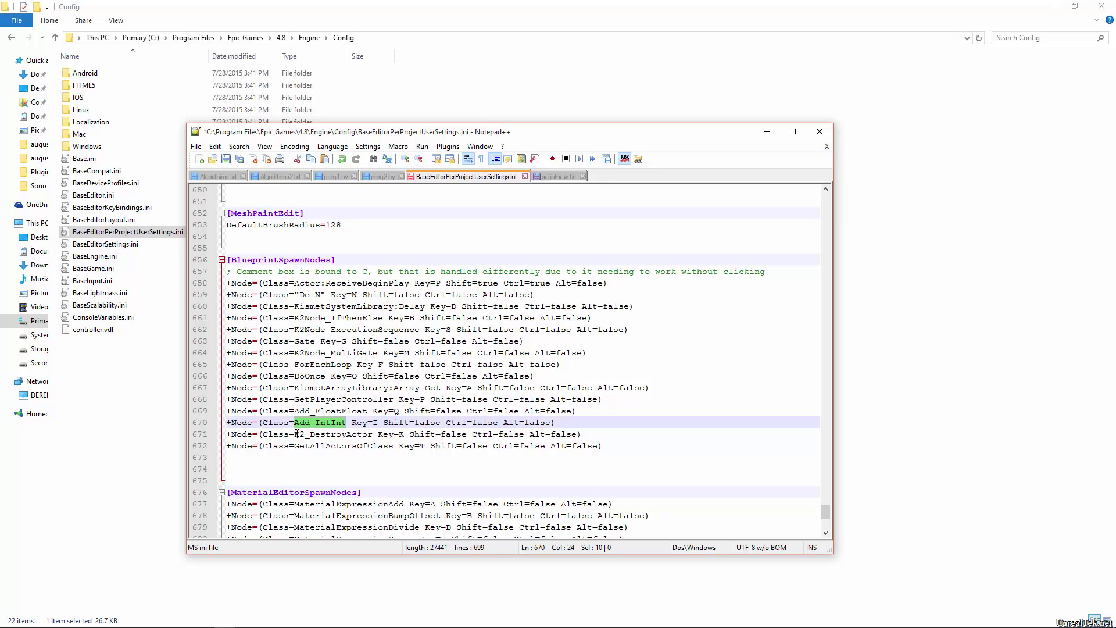
{"action": "left_click_drag", "start_coordinate": [296, 434], "coordinate": [374, 430]}
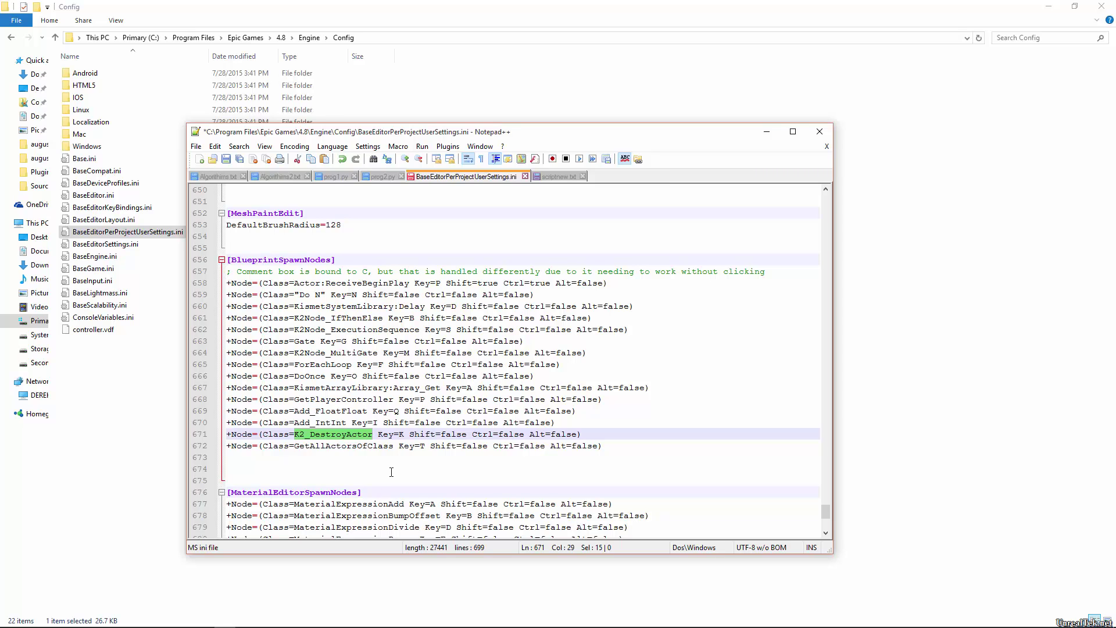
{"action": "left_click_drag", "start_coordinate": [298, 445], "coordinate": [393, 446]}
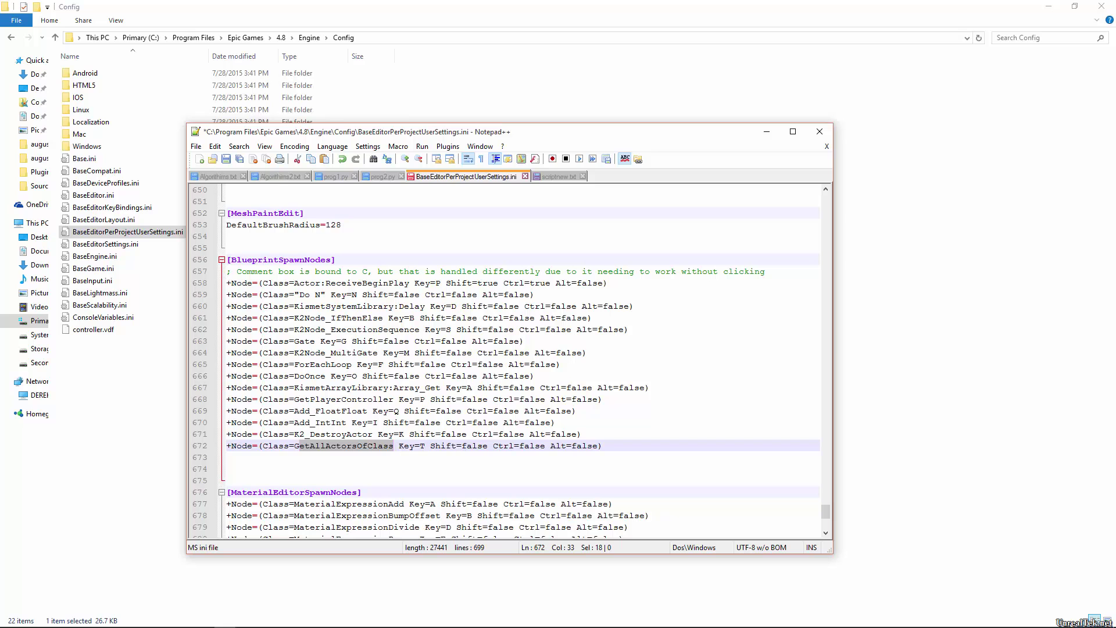
- Copy the Get Player Character node near Event BeginPlay, then minimize the Unreal editor
{"action": "left_click", "coordinate": [212, 619]}
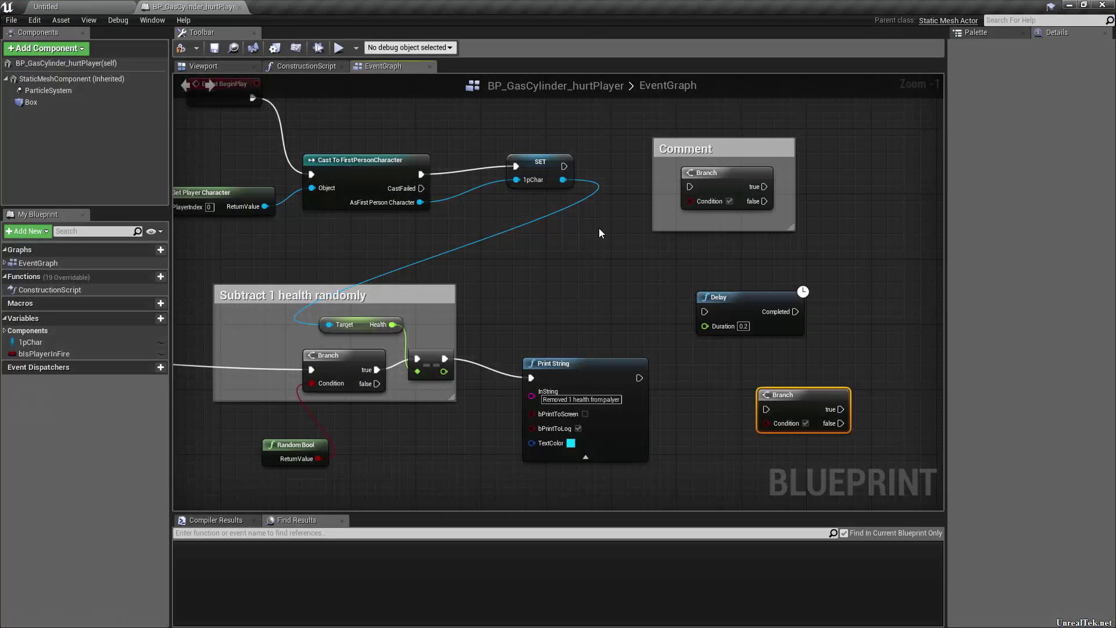
{"action": "left_click", "coordinate": [599, 269]}
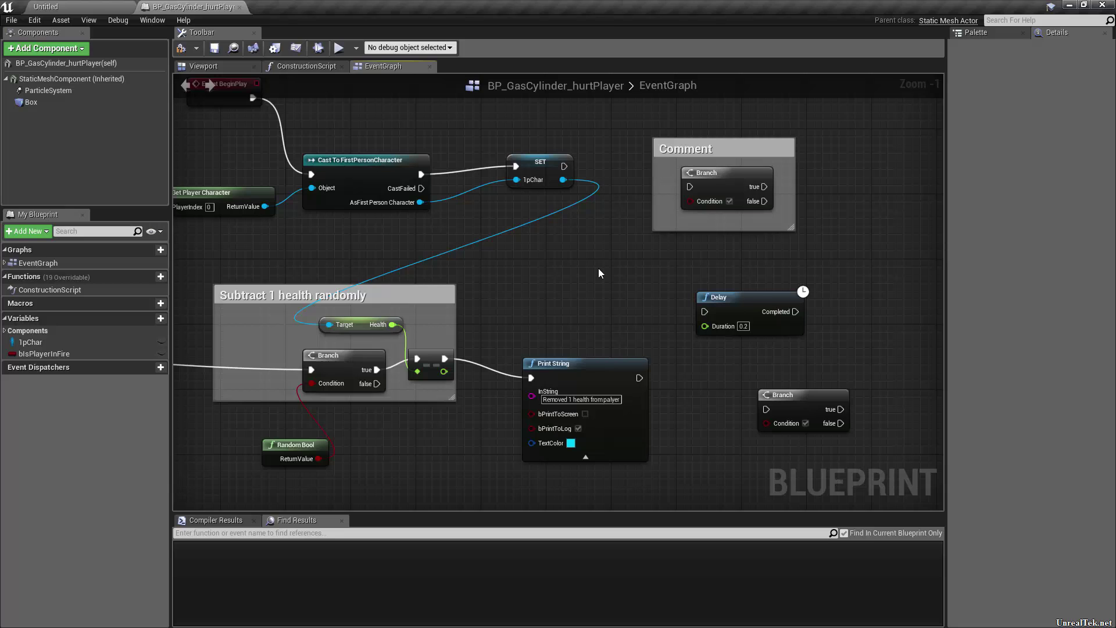
{"action": "right_click_drag", "start_coordinate": [504, 299], "coordinate": [331, 203]}
{"action": "scroll", "coordinate": [442, 262], "scroll_direction": "up", "scroll_amount": 1}
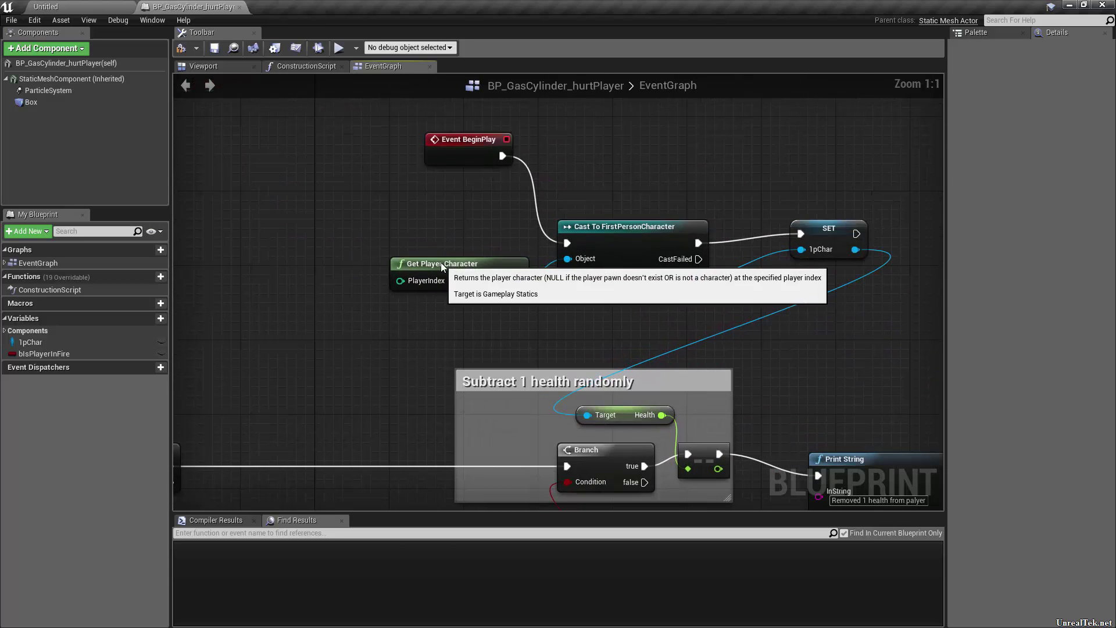
{"action": "left_click", "coordinate": [445, 268]}
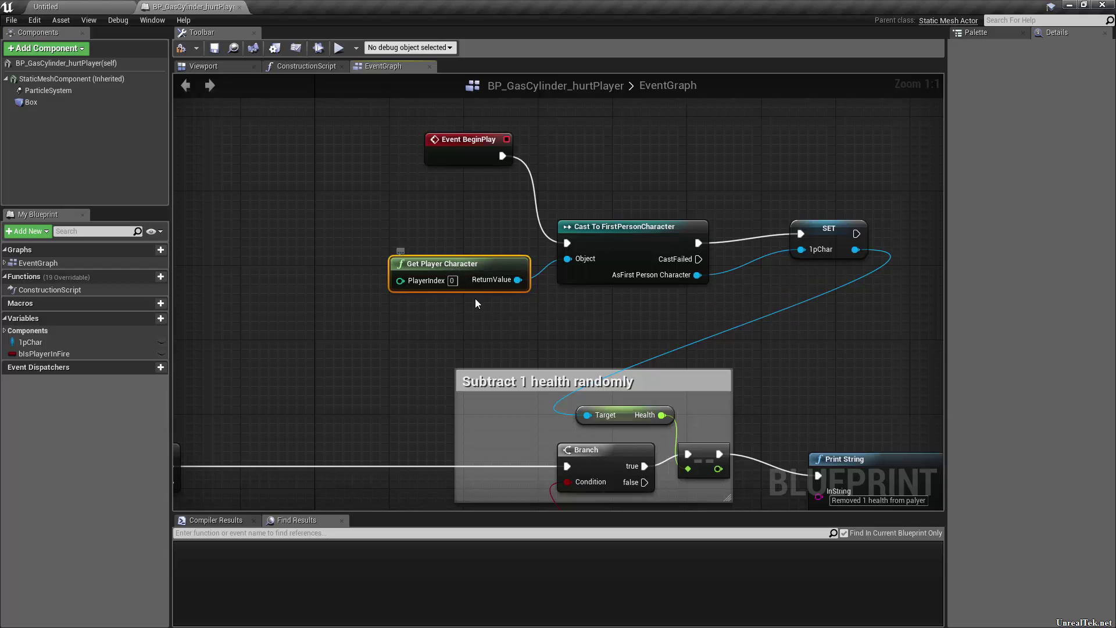
{"action": "right_click", "coordinate": [458, 265]}
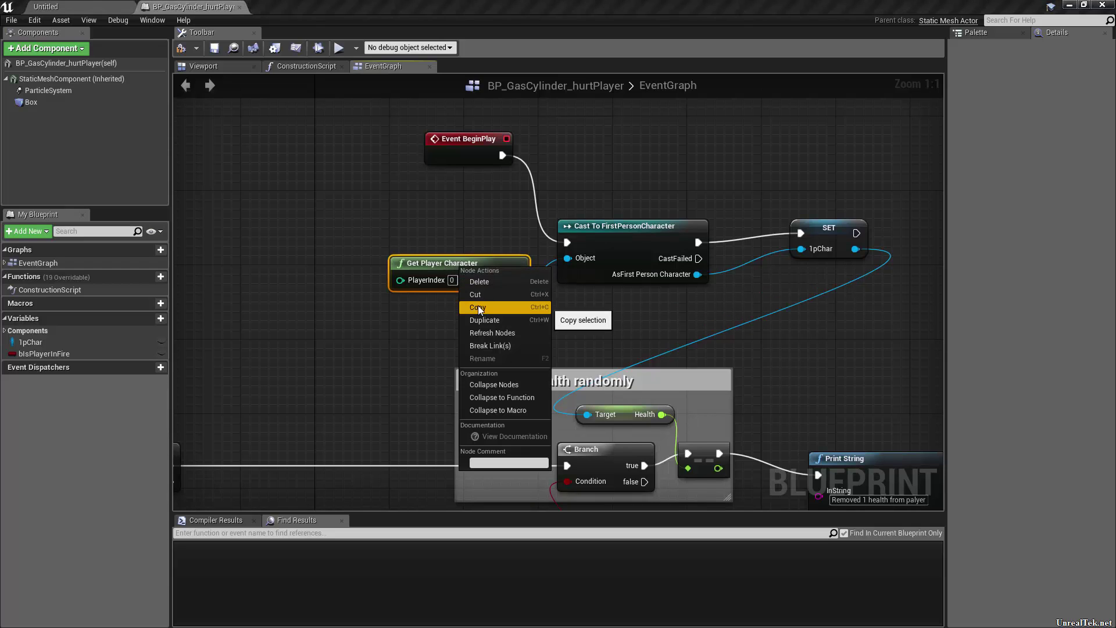
{"action": "left_click", "coordinate": [477, 306]}
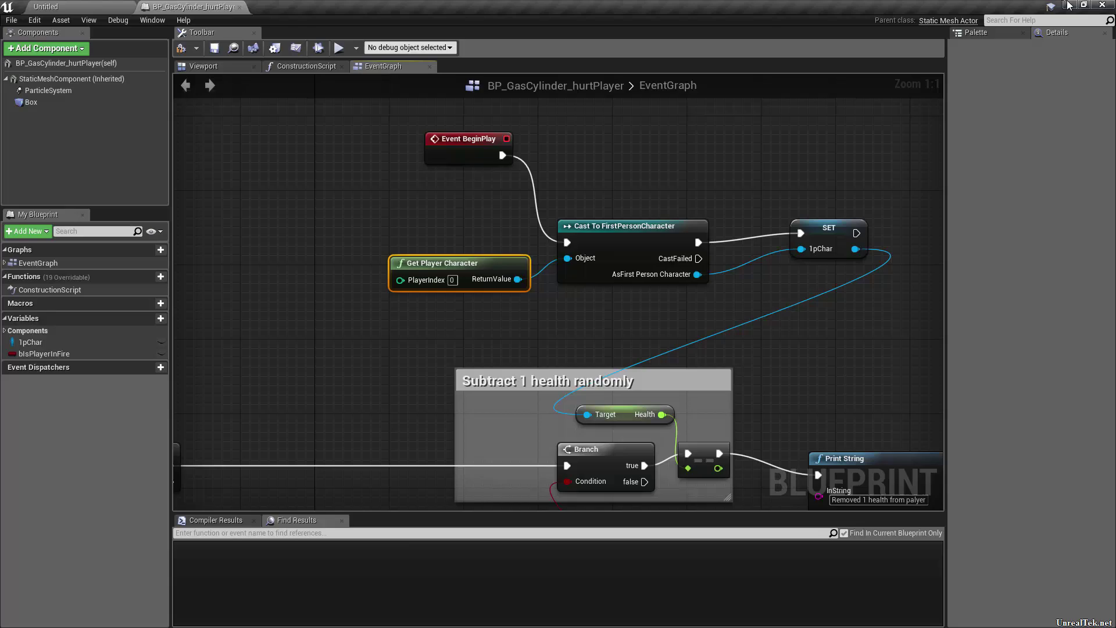
{"action": "left_click", "coordinate": [1069, 5]}
- Paste the copied node text onto a new line after the GetAllActorsOfClass entry and scroll through it
{"action": "key", "text": "End"}
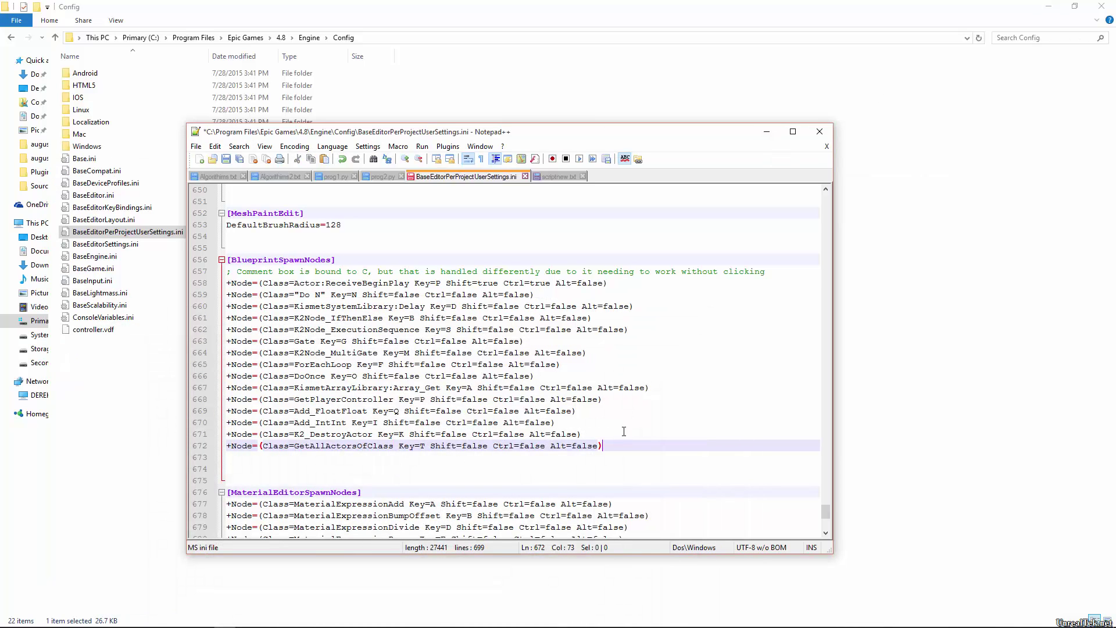
{"action": "key", "text": "Return"}
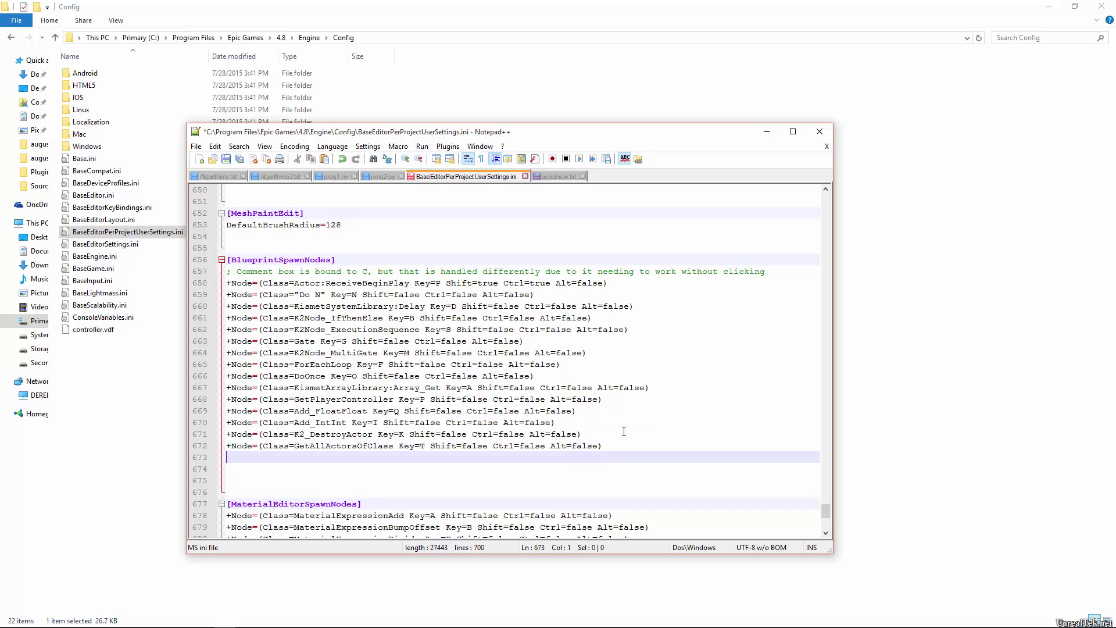
{"action": "key", "text": "ctrl+v"}
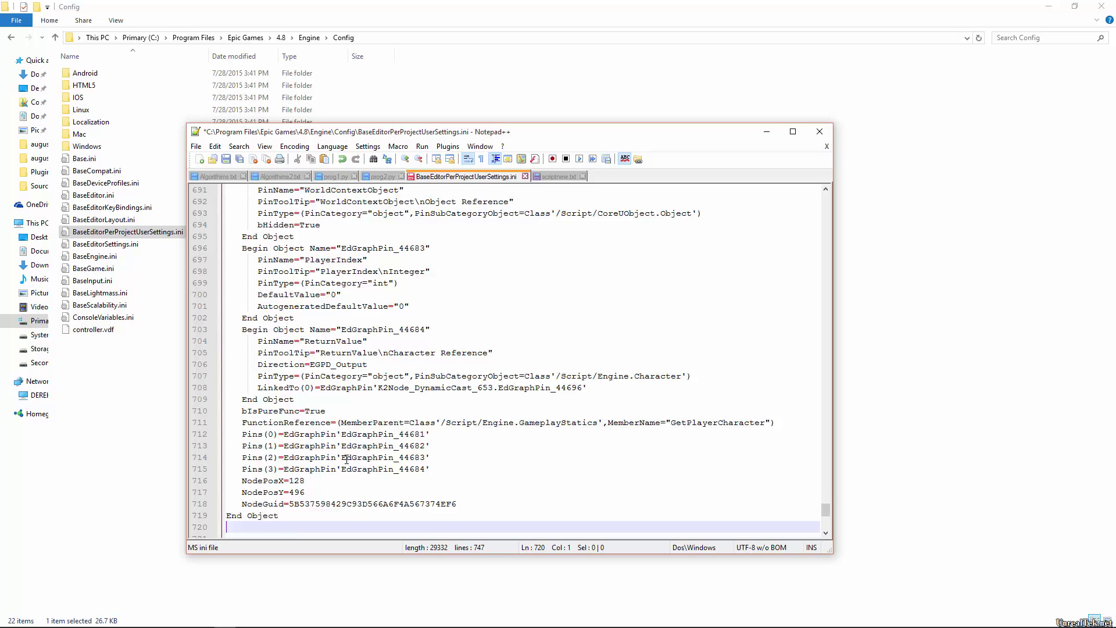
{"action": "scroll", "coordinate": [363, 419], "scroll_direction": "up", "scroll_amount": 13}
{"action": "scroll", "coordinate": [312, 397], "scroll_direction": "down", "scroll_amount": 7}
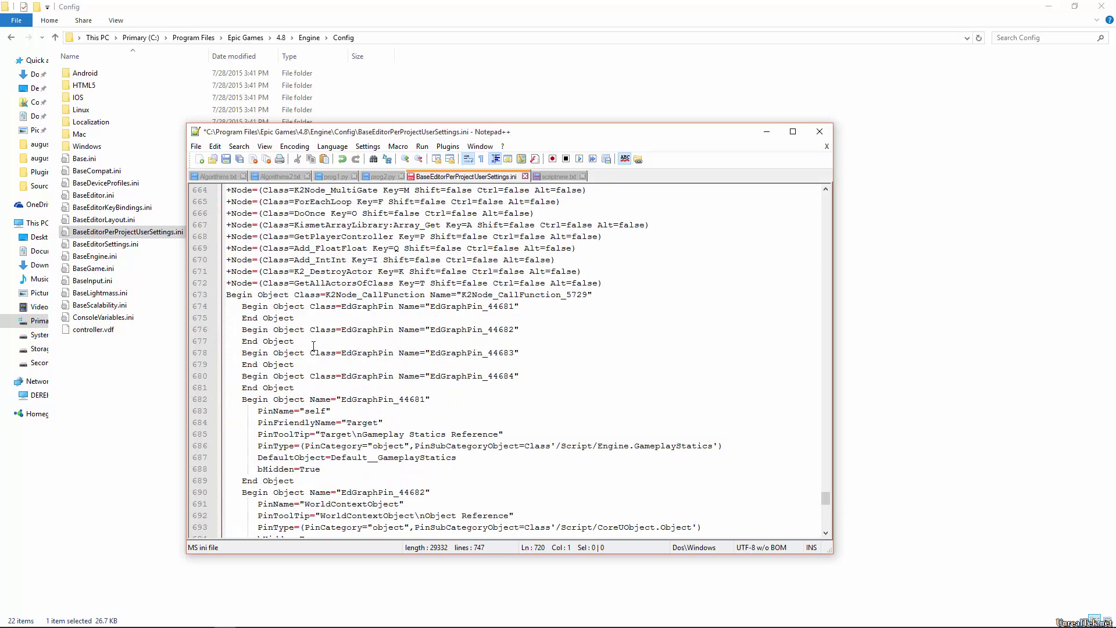
{"action": "scroll", "coordinate": [411, 345], "scroll_direction": "down", "scroll_amount": 5}
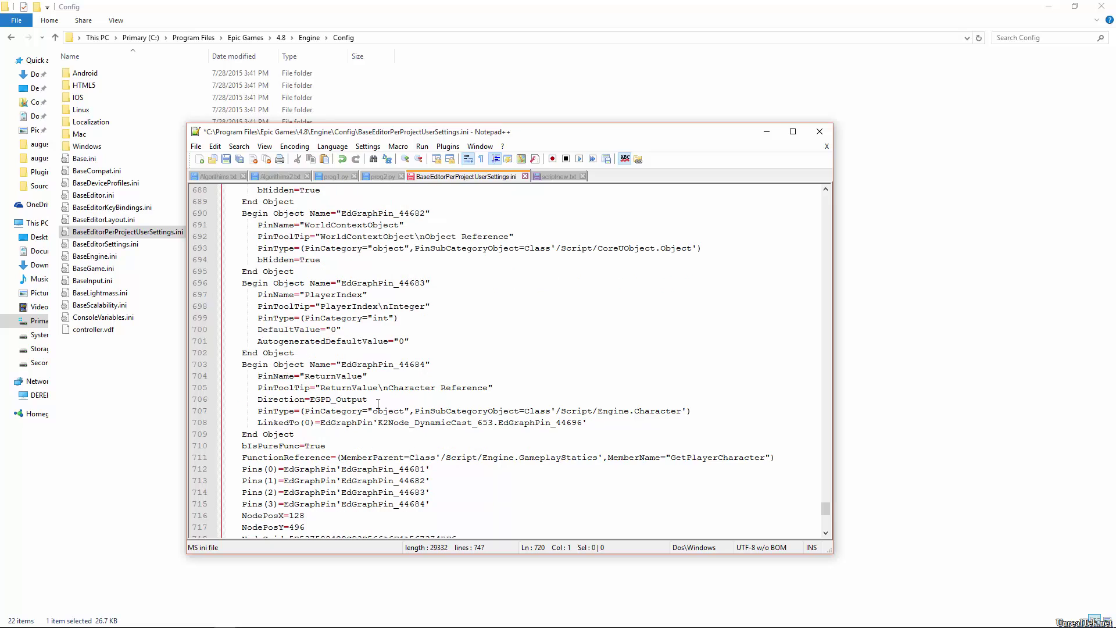
{"action": "scroll", "coordinate": [377, 402], "scroll_direction": "down", "scroll_amount": 1}
{"action": "scroll", "coordinate": [357, 434], "scroll_direction": "down", "scroll_amount": 1}
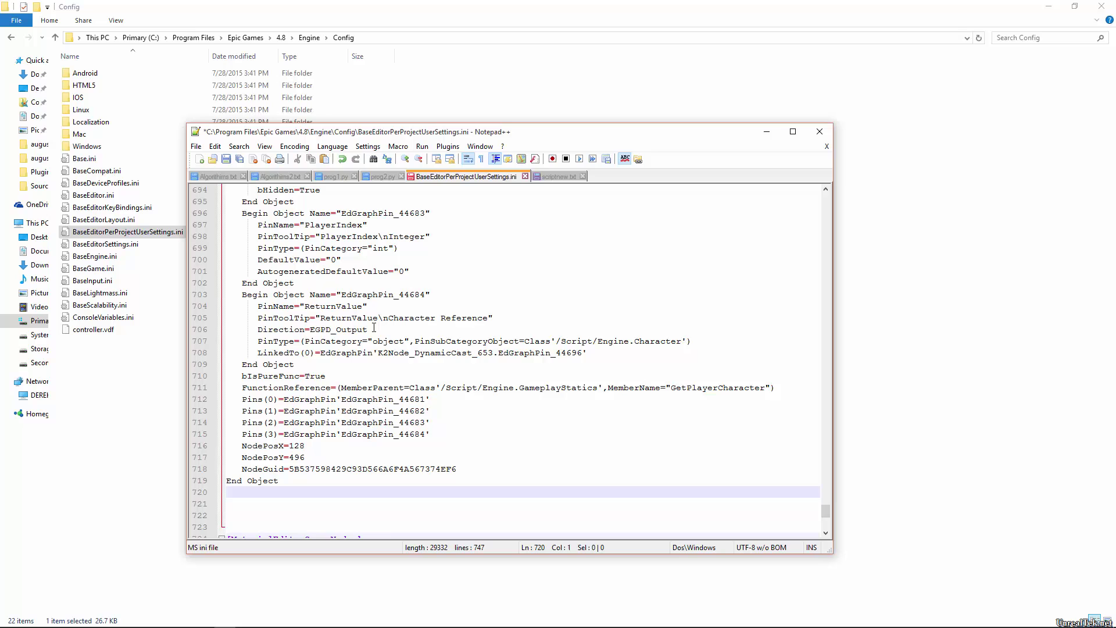
{"action": "scroll", "coordinate": [374, 327], "scroll_direction": "down", "scroll_amount": 1}
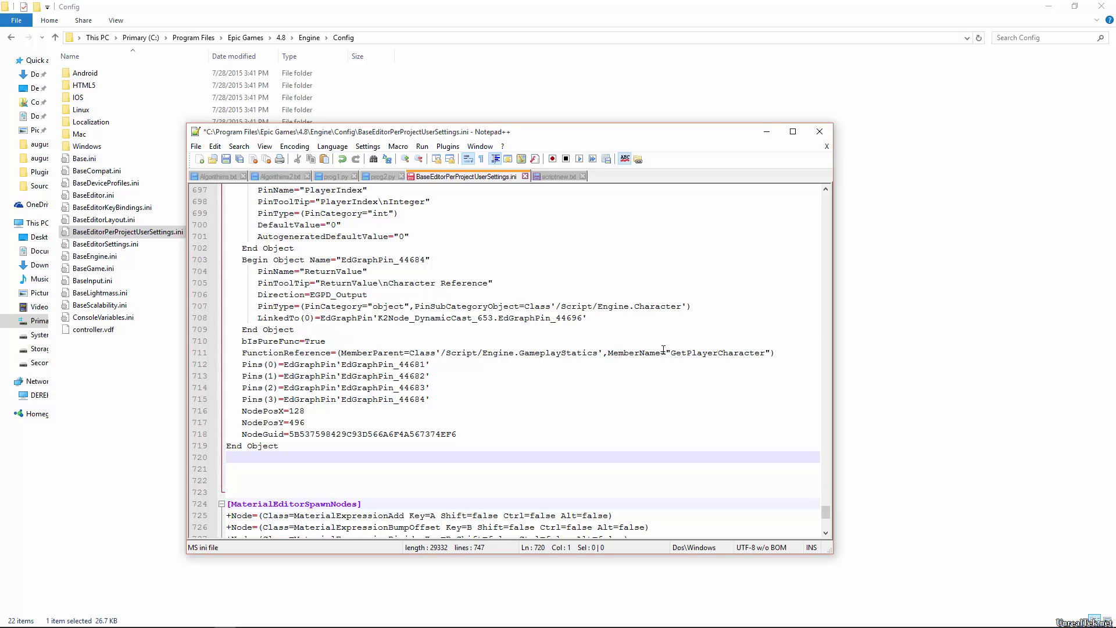
- Pick out the GetPlayerCharacter function name, then delete the pasted node block
{"action": "left_click_drag", "start_coordinate": [670, 352], "coordinate": [765, 357]}
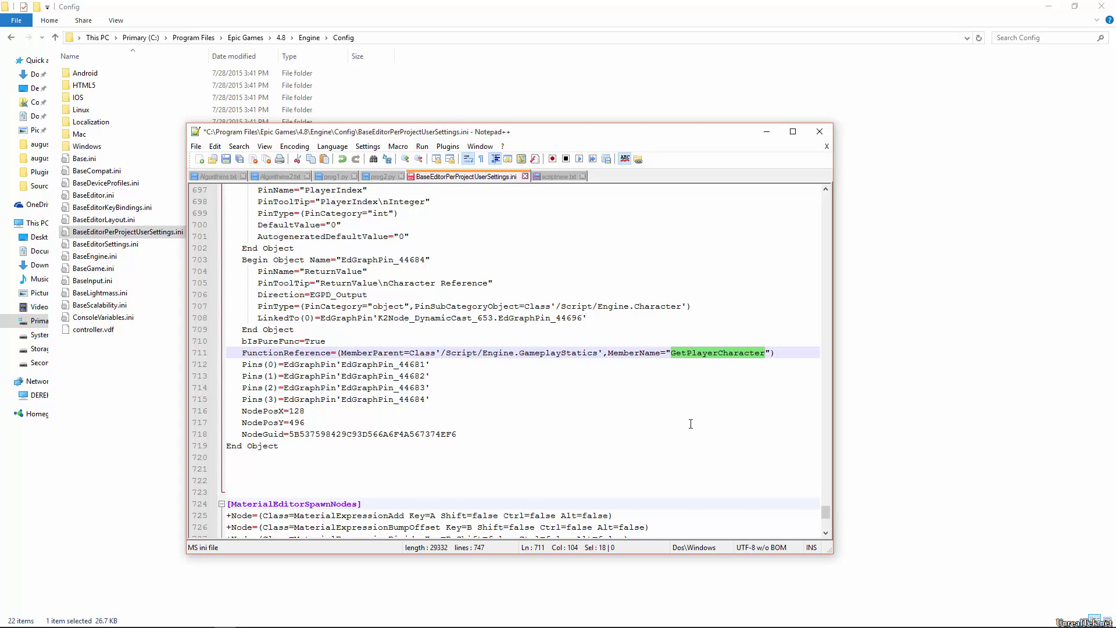
{"action": "key", "text": "Delete"}
{"action": "left_click_drag", "start_coordinate": [317, 448], "coordinate": [227, 187]}
{"action": "scroll", "coordinate": [407, 349], "scroll_direction": "down", "scroll_amount": 5}
{"action": "key", "text": "Delete"}
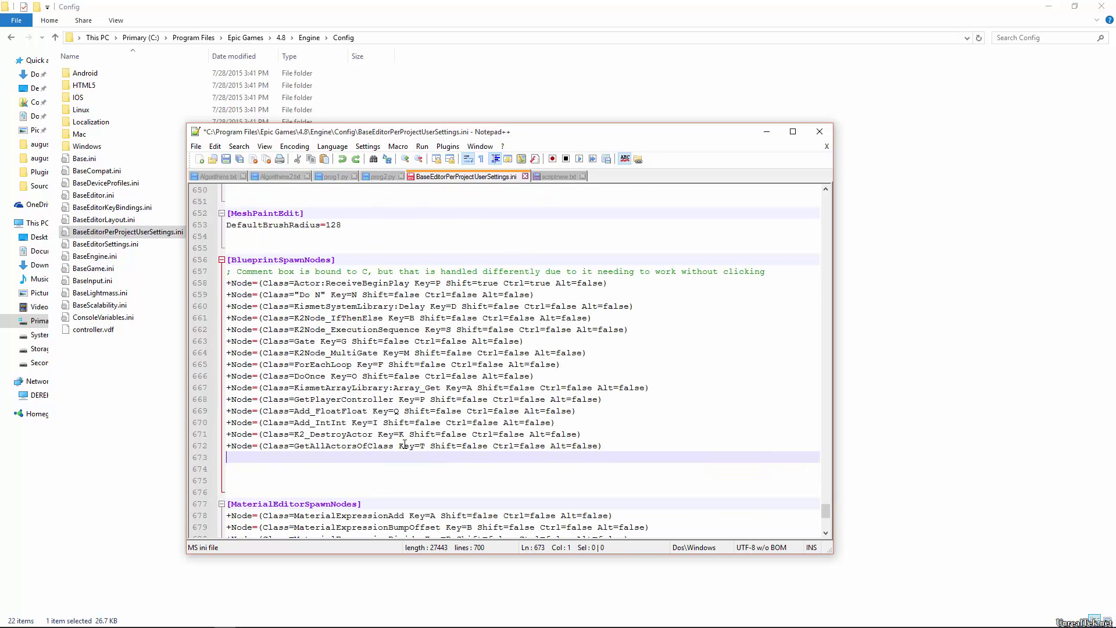
- Add +Node=(Class=GetPlayerCharacter Key=Y Shift=true Ctrl=false Alt=false) on line 673 and save
{"action": "type", "text": "+"}
{"action": "type", "text": "Node="}
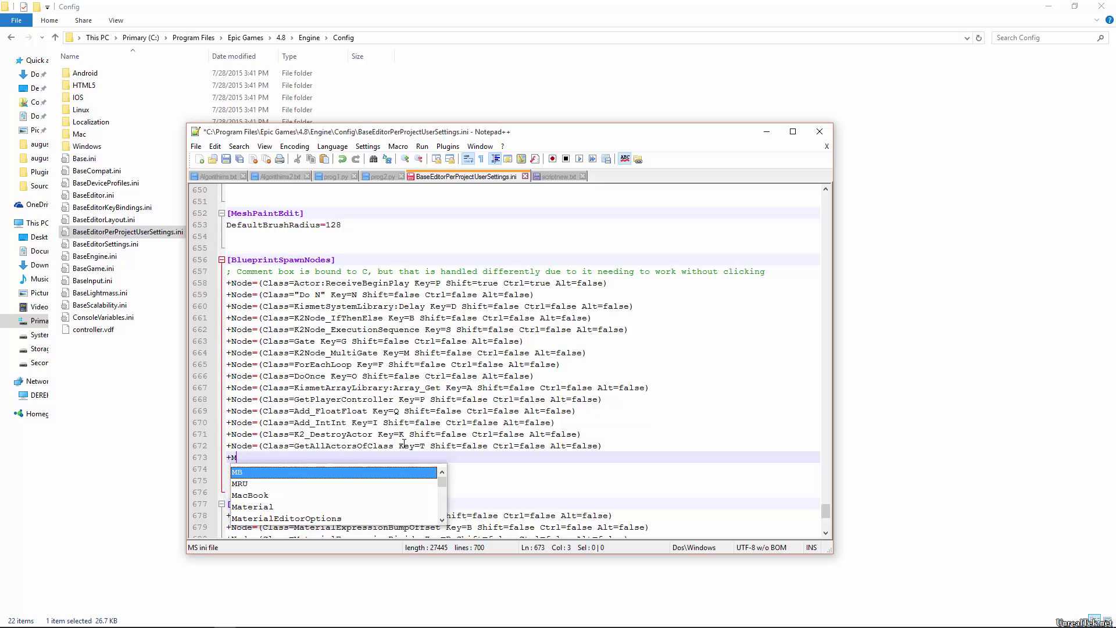
{"action": "type", "text": "(Class="}
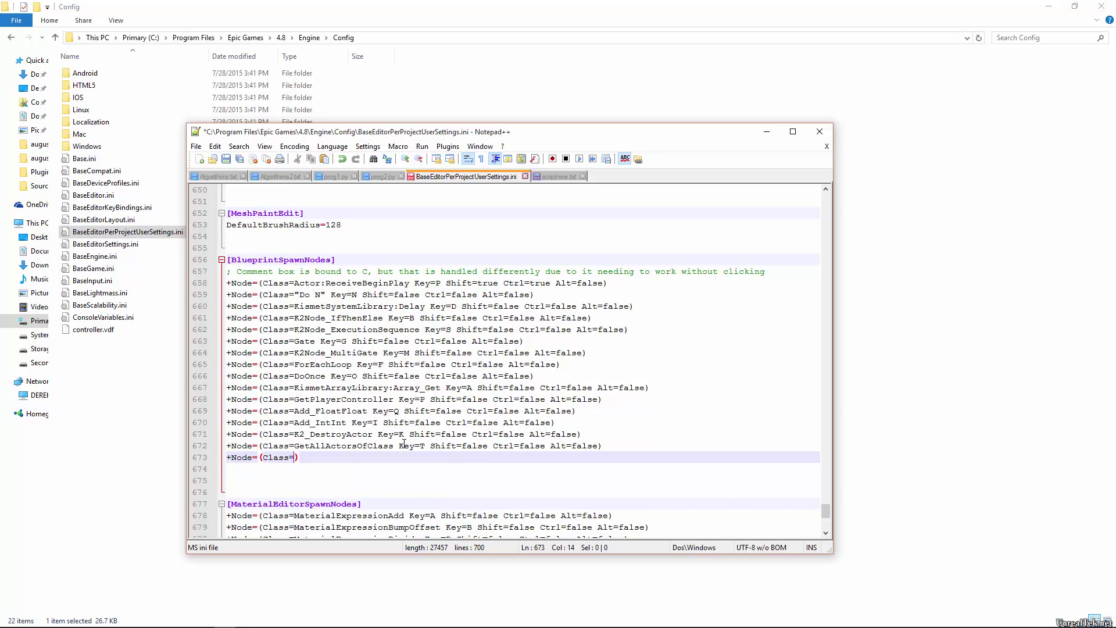
{"action": "type", "text": "GetA"}
{"action": "key", "text": "BackSpace"}
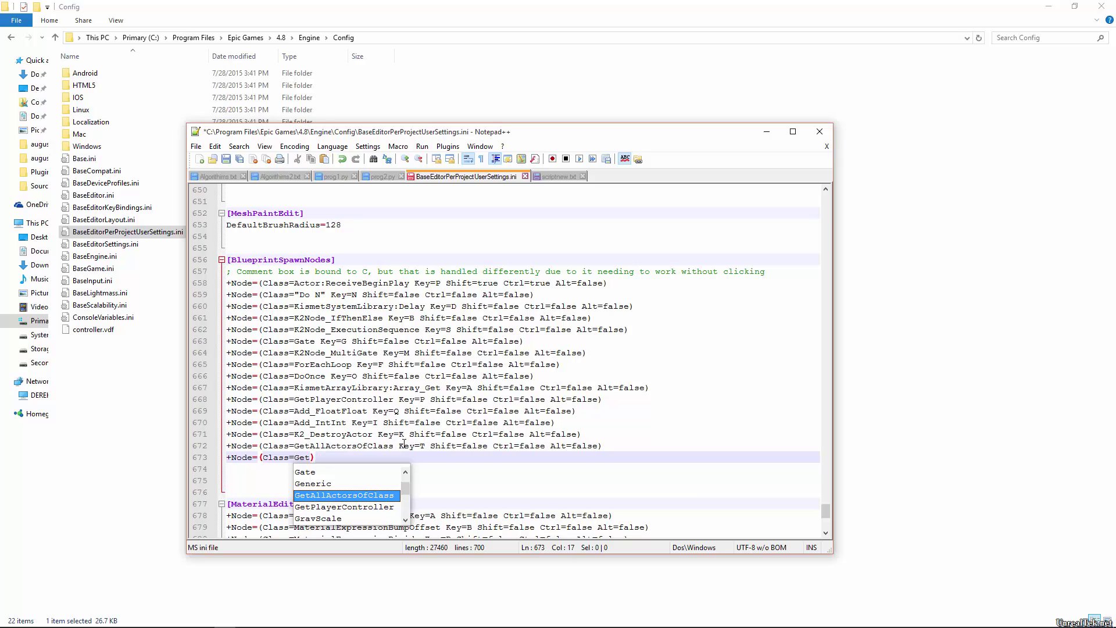
{"action": "type", "text": "PlayerCharacter"}
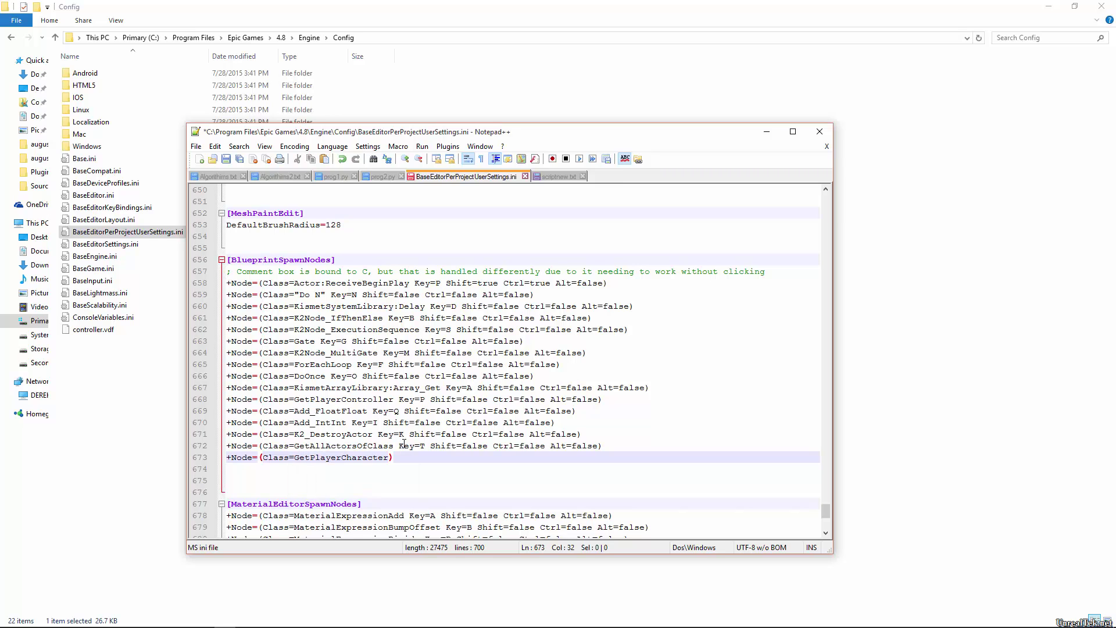
{"action": "type", "text": " Key"}
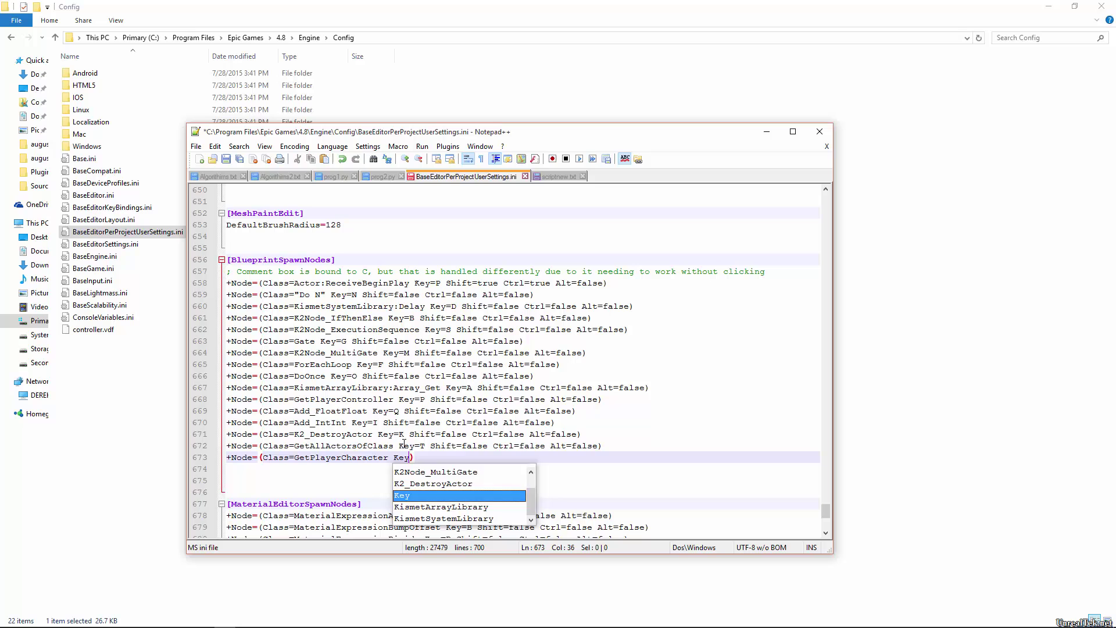
{"action": "type", "text": " ="}
{"action": "key", "text": "BackSpace"}
{"action": "key", "text": "BackSpace"}
{"action": "key", "text": "BackSpace"}
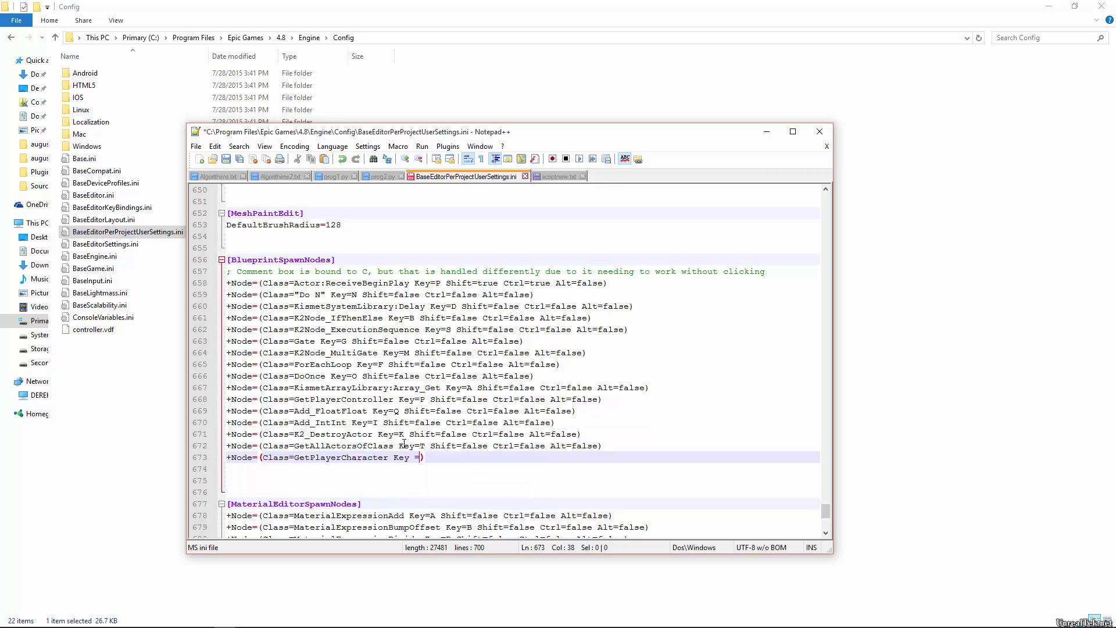
{"action": "type", "text": "=3"}
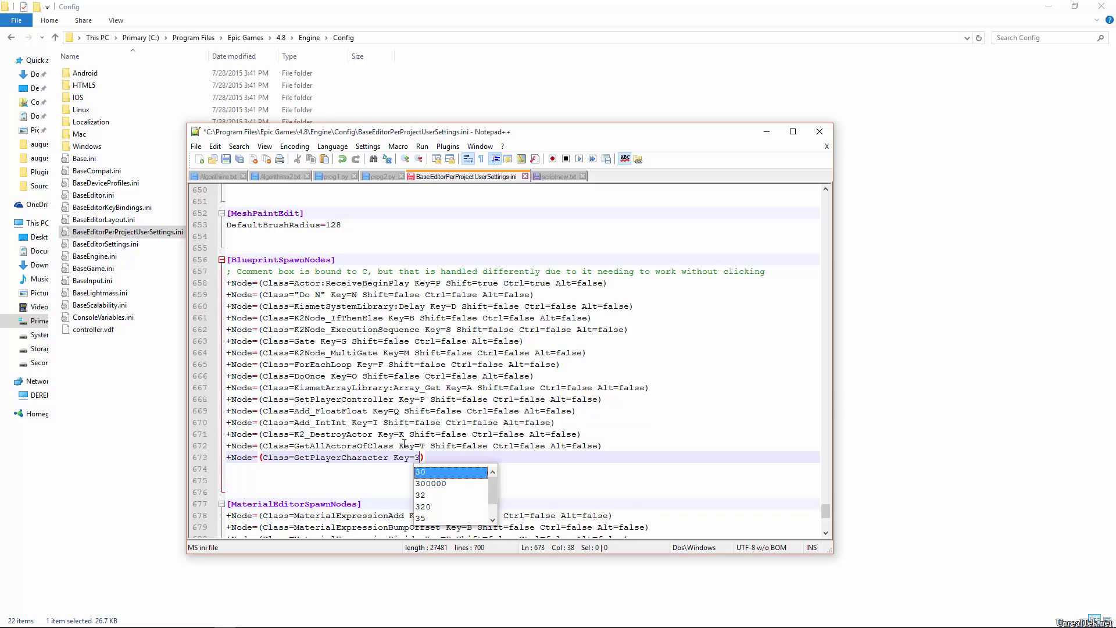
{"action": "key", "text": "BackSpace"}
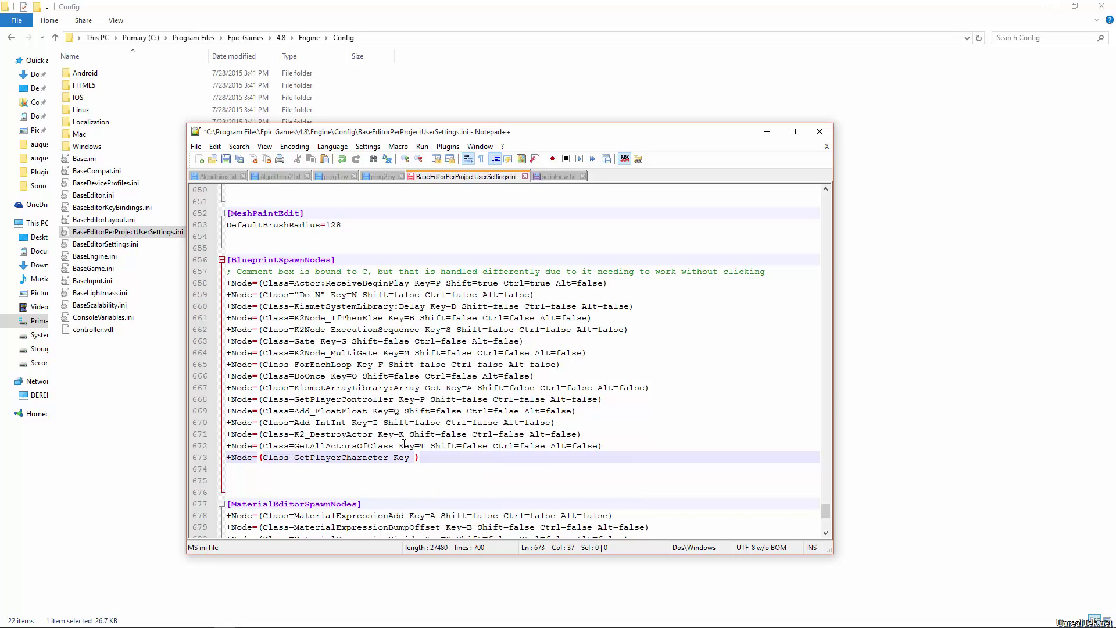
{"action": "type", "text": "Y Shift=tru"}
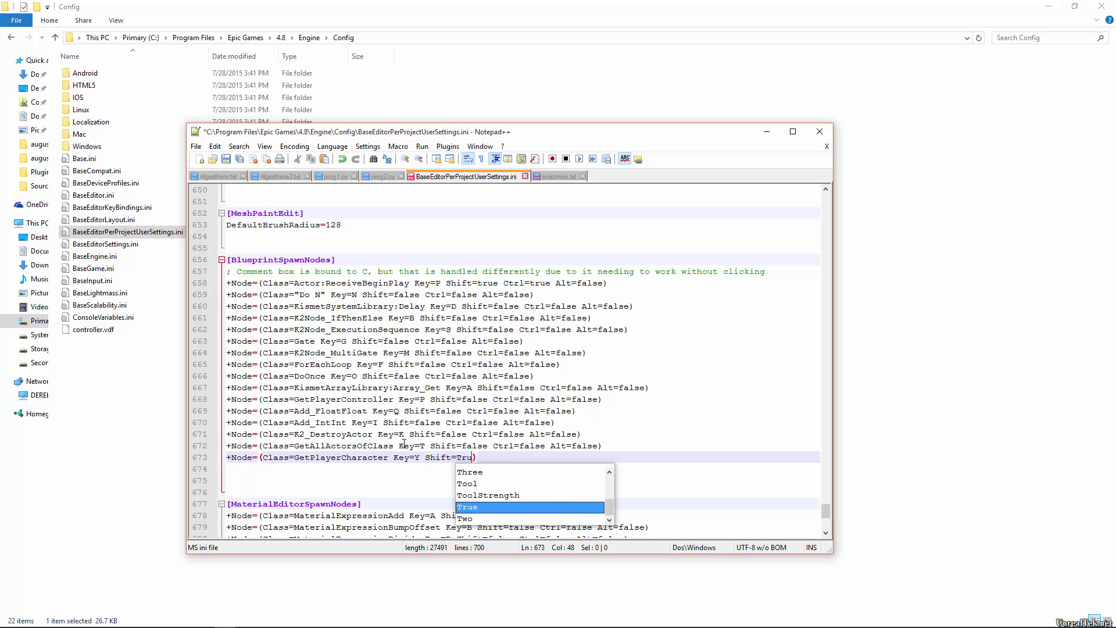
{"action": "key", "text": "BackSpace"}
{"action": "type", "text": "ue Ctrl=false"}
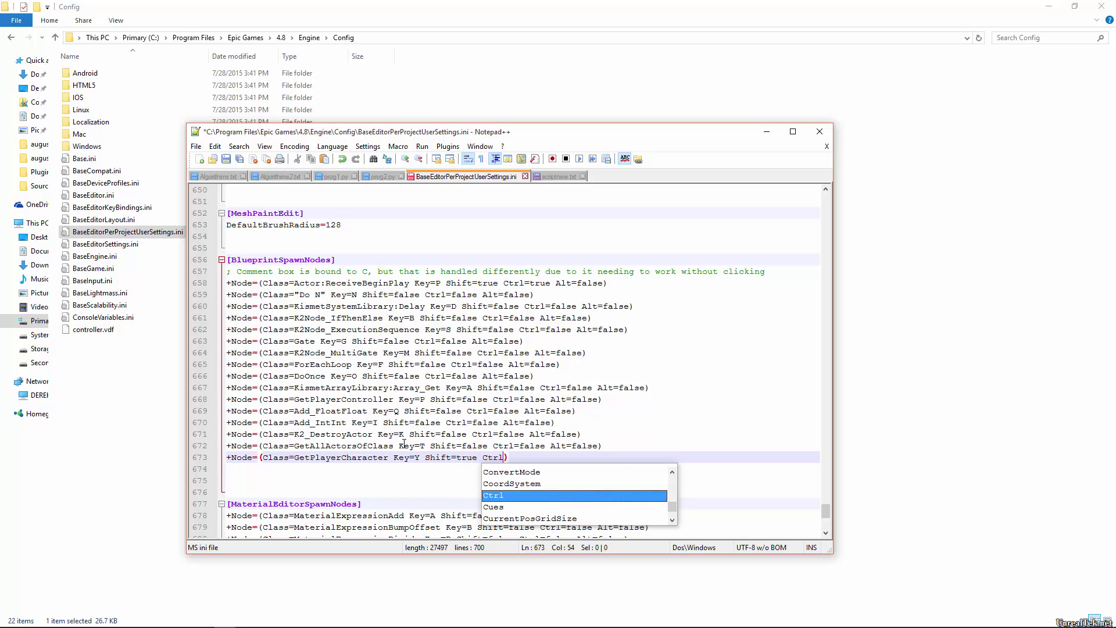
{"action": "type", "text": " Alt=false"}
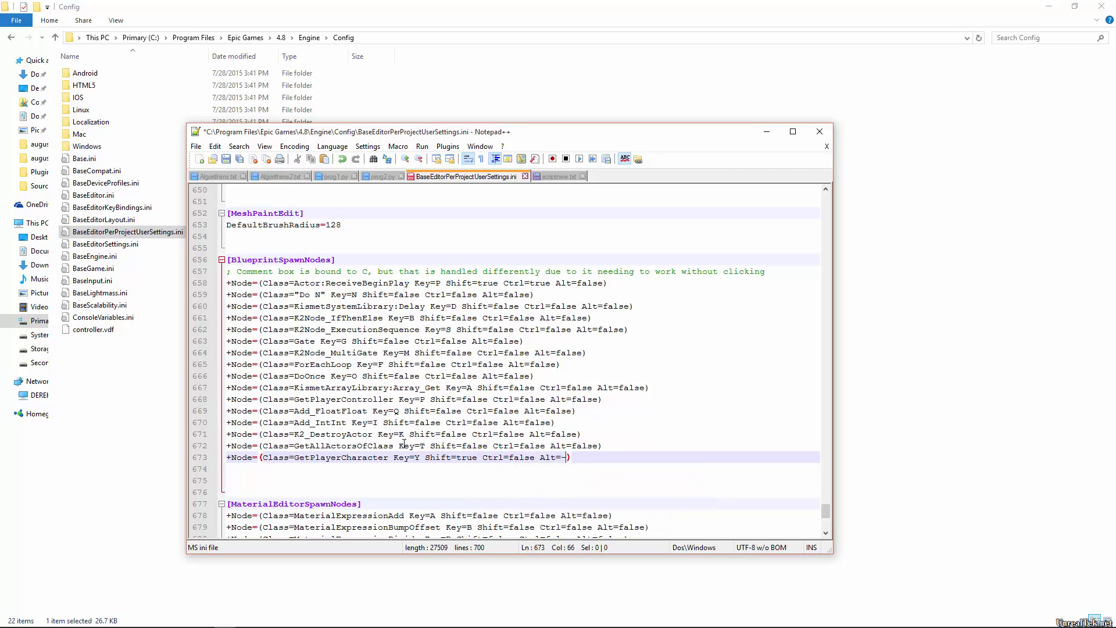
{"action": "left_click", "coordinate": [388, 433]}
{"action": "key", "text": "ctrl+s"}
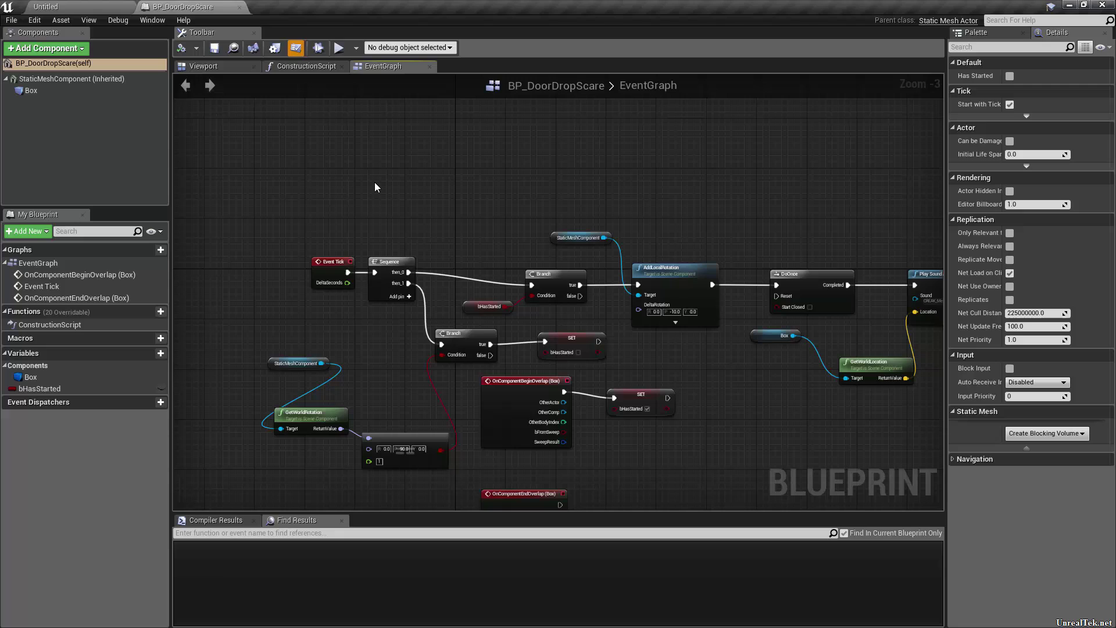
- Place Get Player Character nodes, a Delay node and a DoN node in the BP_DoorDropScare graph
{"action": "key", "text": "ctrl+v"}
{"action": "key", "text": "ctrl+v"}
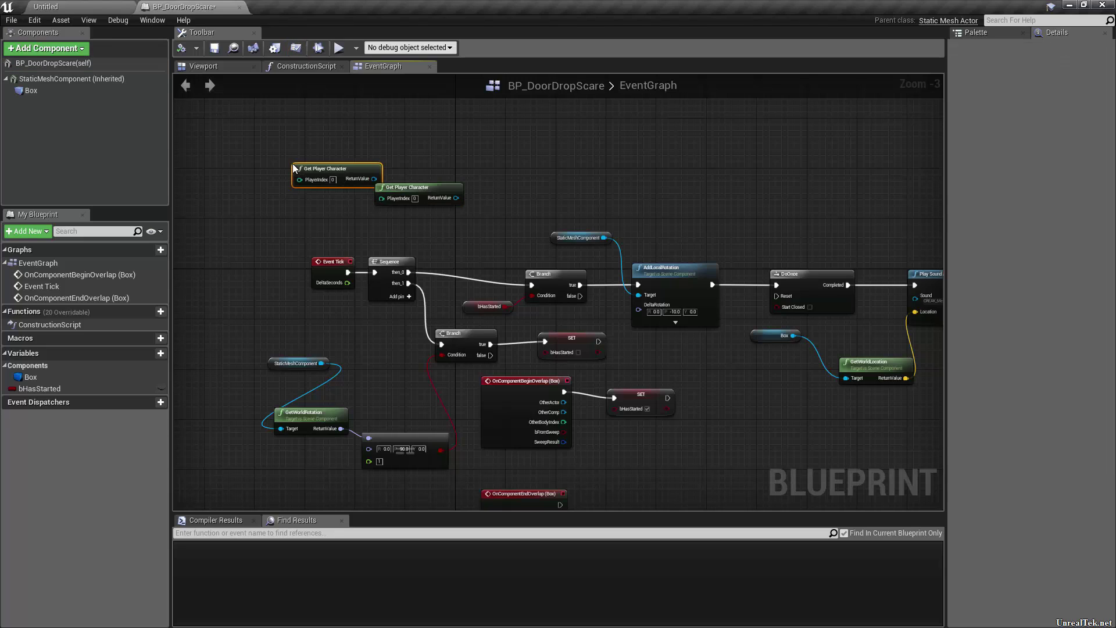
{"action": "key", "text": "ctrl+v"}
{"action": "key", "text": "ctrl+v"}
{"action": "key", "text": "ctrl+v"}
{"action": "key", "text": "ctrl+v"}
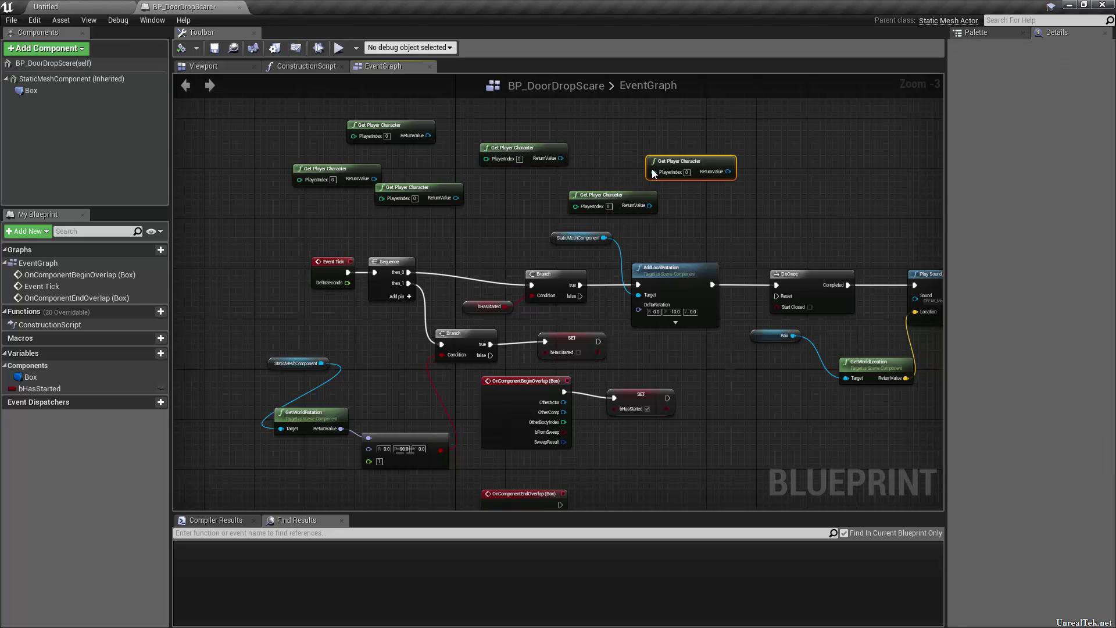
{"action": "left_click", "coordinate": [447, 231]}
{"action": "left_click", "coordinate": [232, 205]}
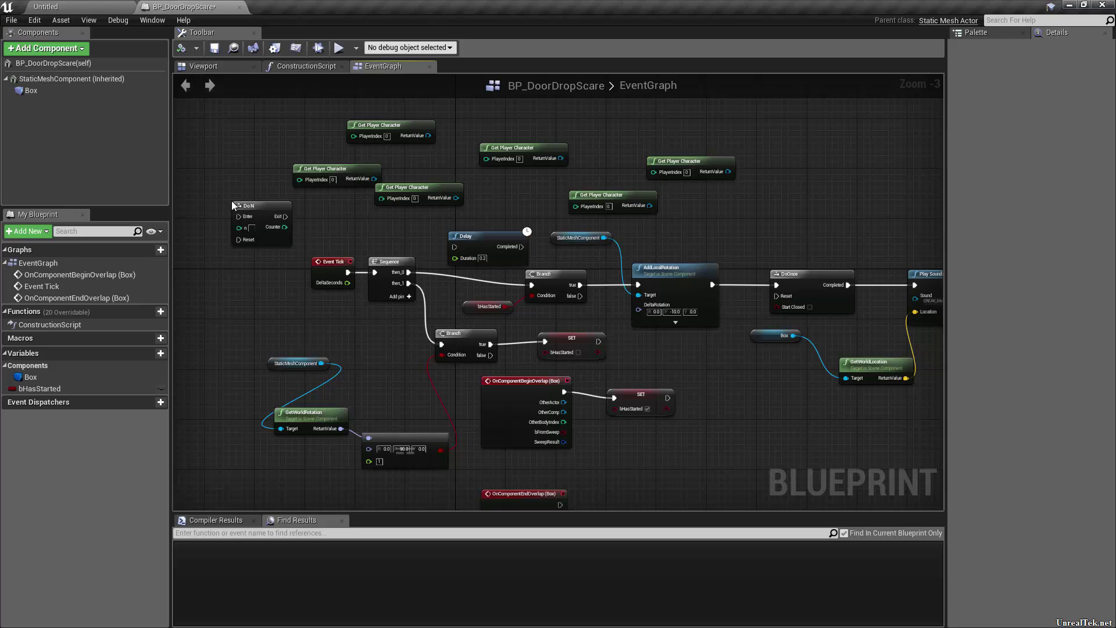